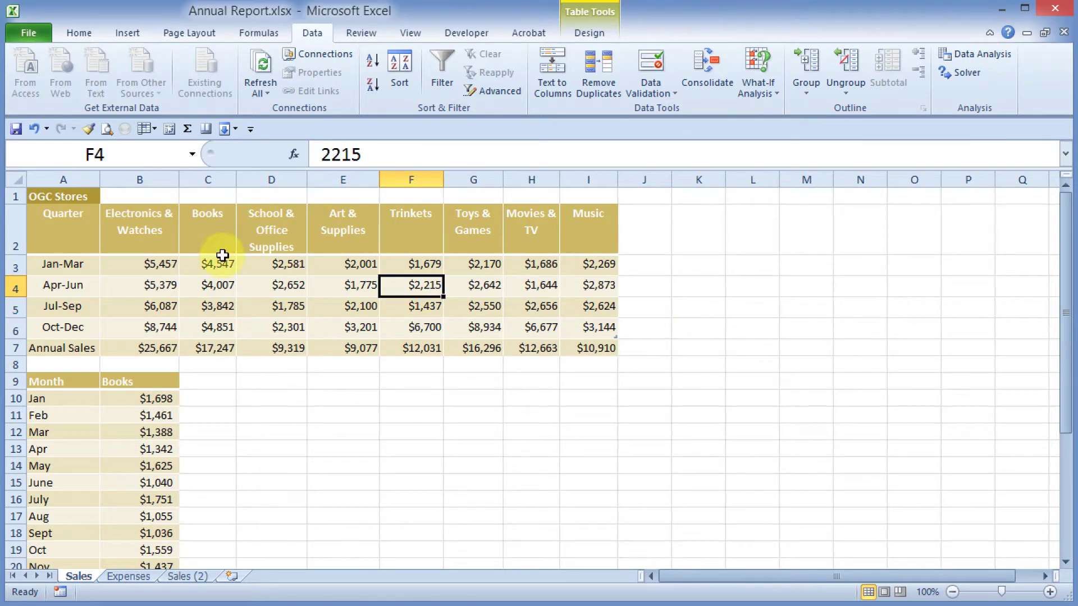
- Chart A2:I6 as a 3-D clustered column chart and place it right of the table
{"action": "left_click", "coordinate": [68, 230]}
{"action": "left_click_drag", "start_coordinate": [145, 233], "coordinate": [588, 328]}
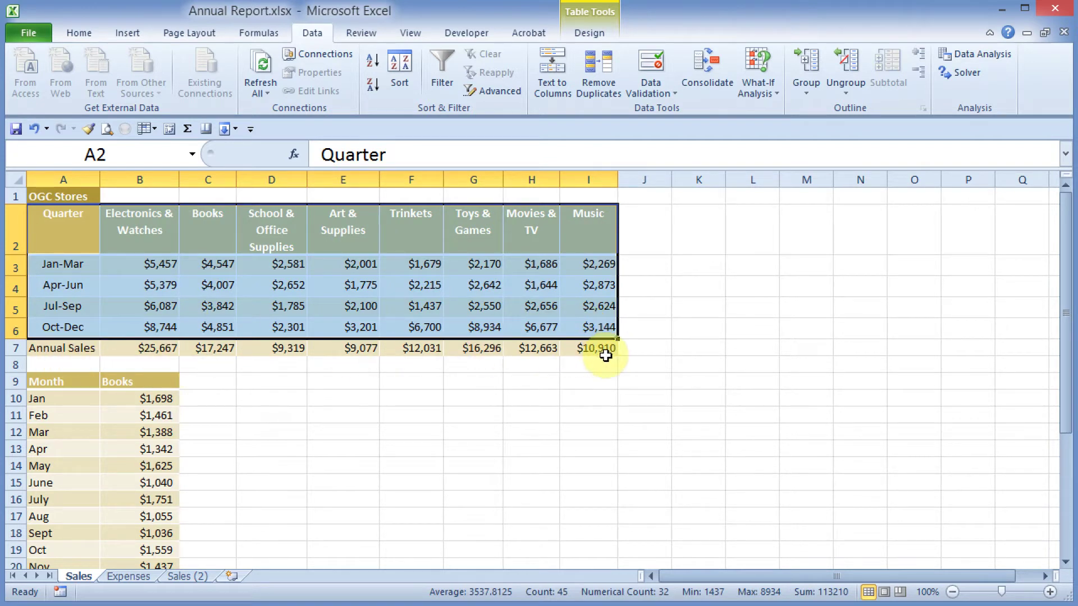
{"action": "left_click", "coordinate": [128, 33]}
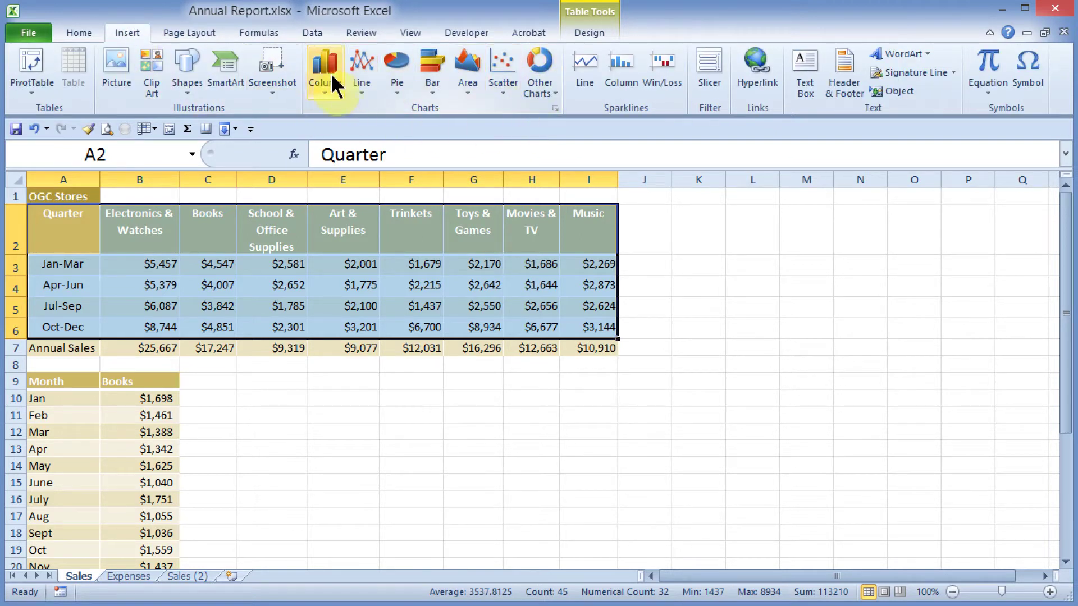
{"action": "left_click", "coordinate": [321, 90]}
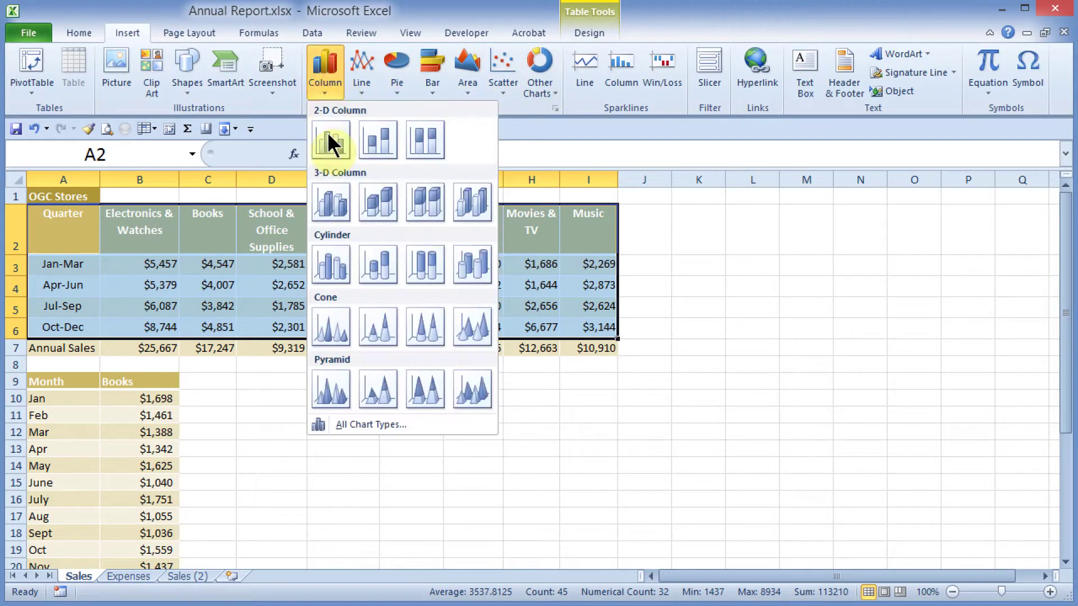
{"action": "left_click", "coordinate": [333, 200]}
{"action": "left_click_drag", "start_coordinate": [695, 298], "coordinate": [950, 247]}
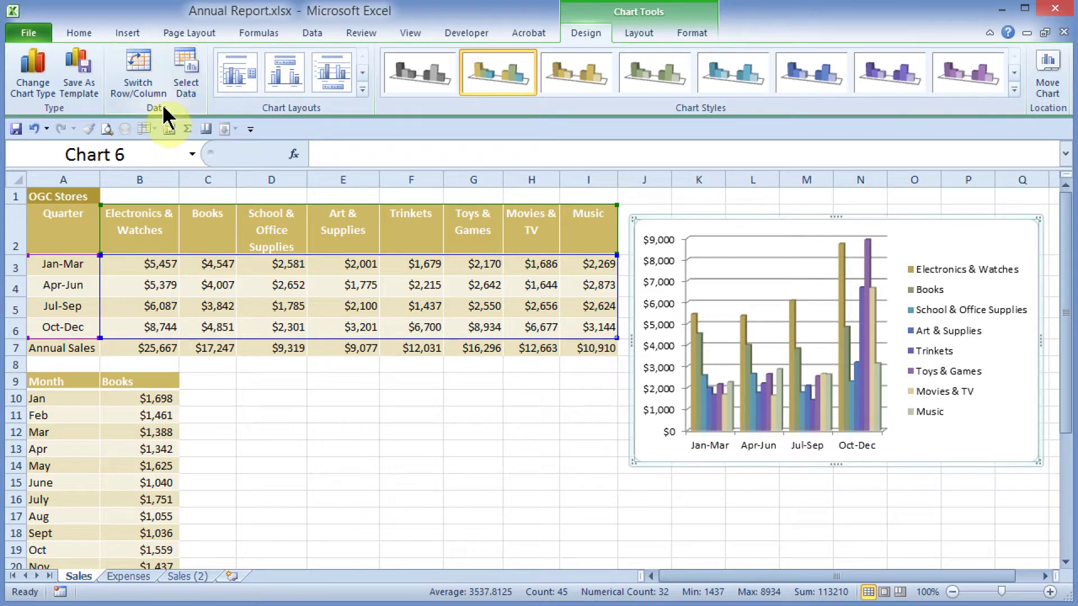
- Switch the chart's rows and columns so the quarters run along the axis
{"action": "left_click", "coordinate": [137, 59]}
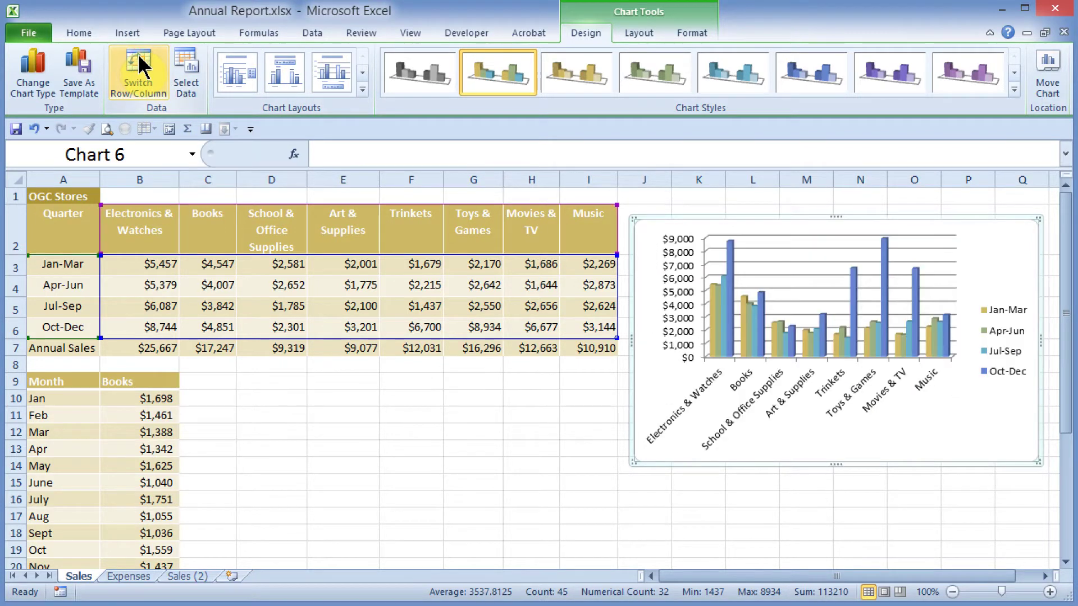
{"action": "left_click", "coordinate": [141, 59]}
{"action": "left_click", "coordinate": [140, 59]}
{"action": "left_click", "coordinate": [140, 59]}
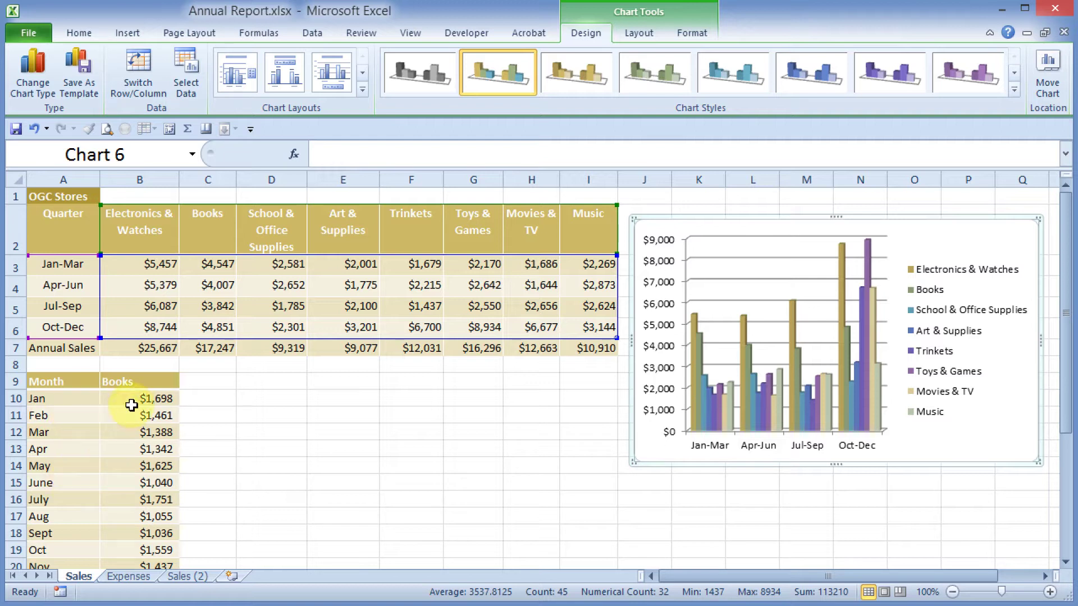
- Insert a 2-D line chart of monthly Books sales and place it below the quarterly table
{"action": "left_click", "coordinate": [93, 468]}
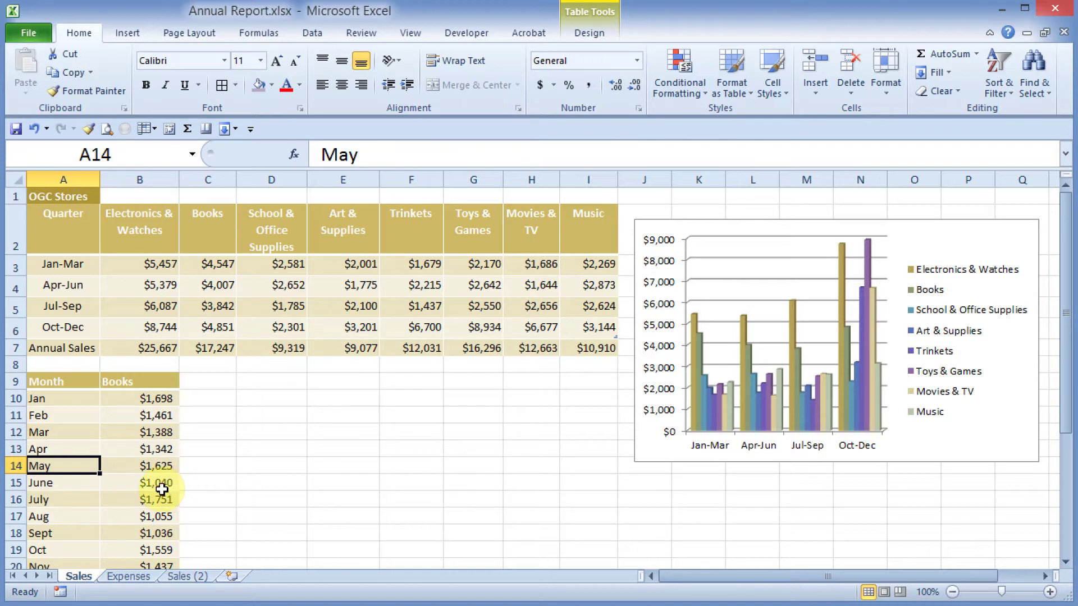
{"action": "left_click", "coordinate": [127, 34]}
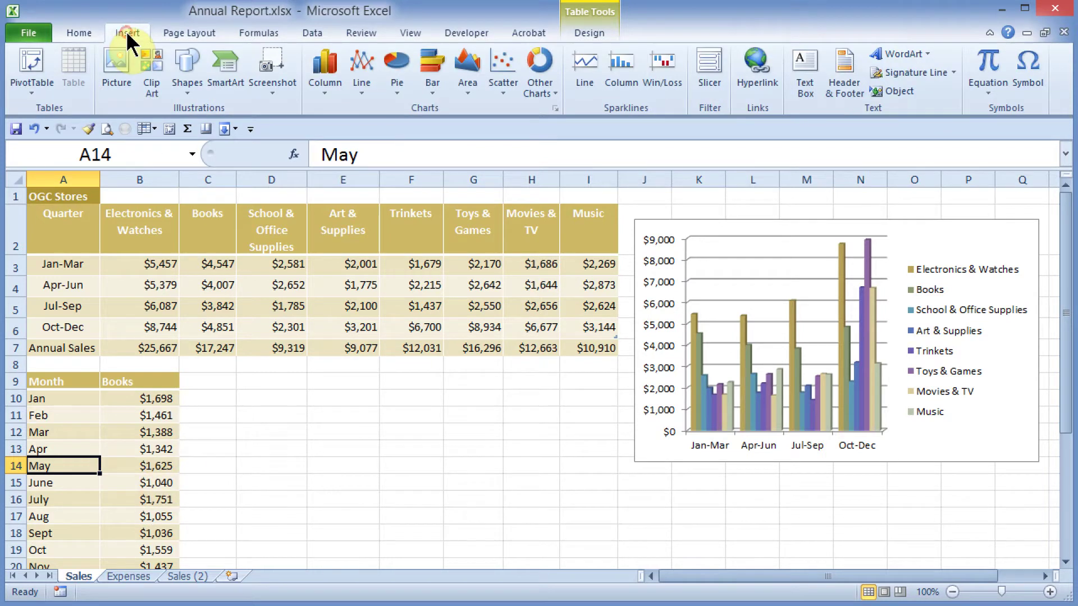
{"action": "left_click", "coordinate": [360, 84]}
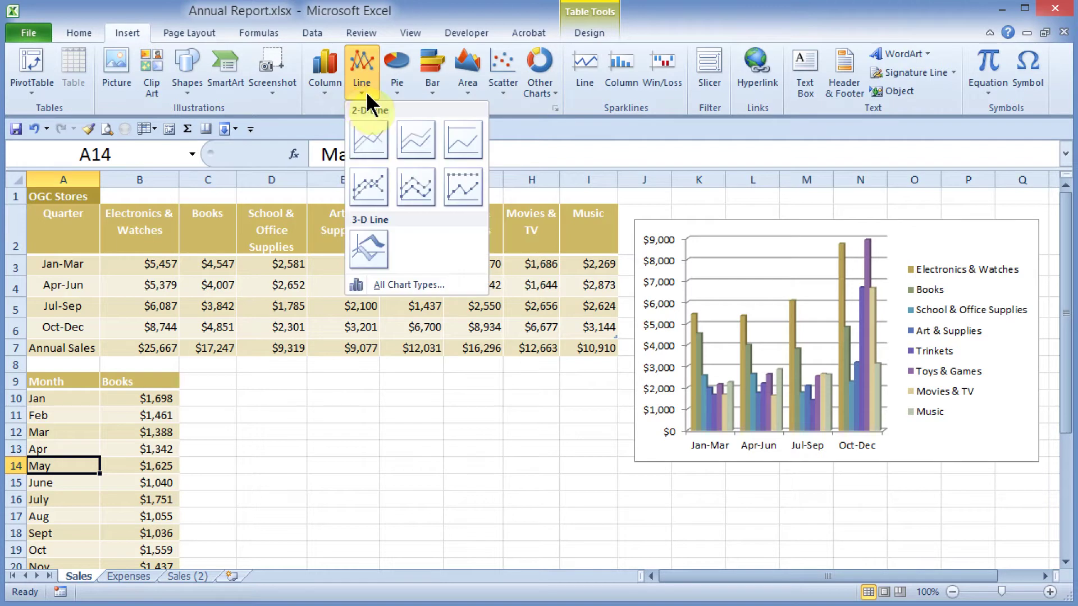
{"action": "left_click", "coordinate": [371, 143]}
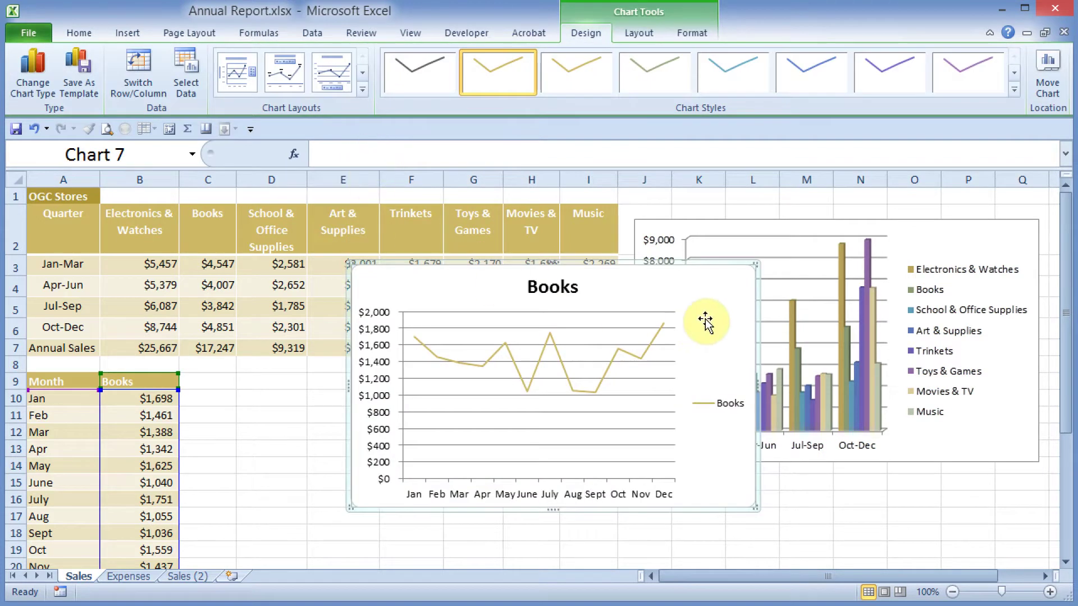
{"action": "left_click_drag", "start_coordinate": [706, 323], "coordinate": [577, 424]}
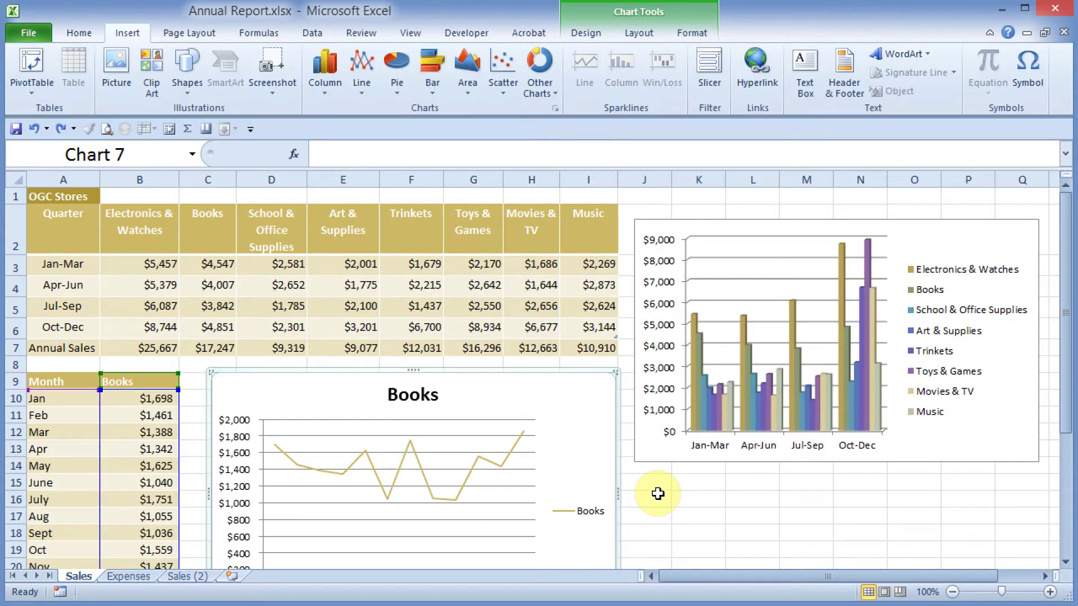
- On the Expenses sheet, chart A1:D7 as a 3-D pie beside the expense table
{"action": "left_click", "coordinate": [129, 576]}
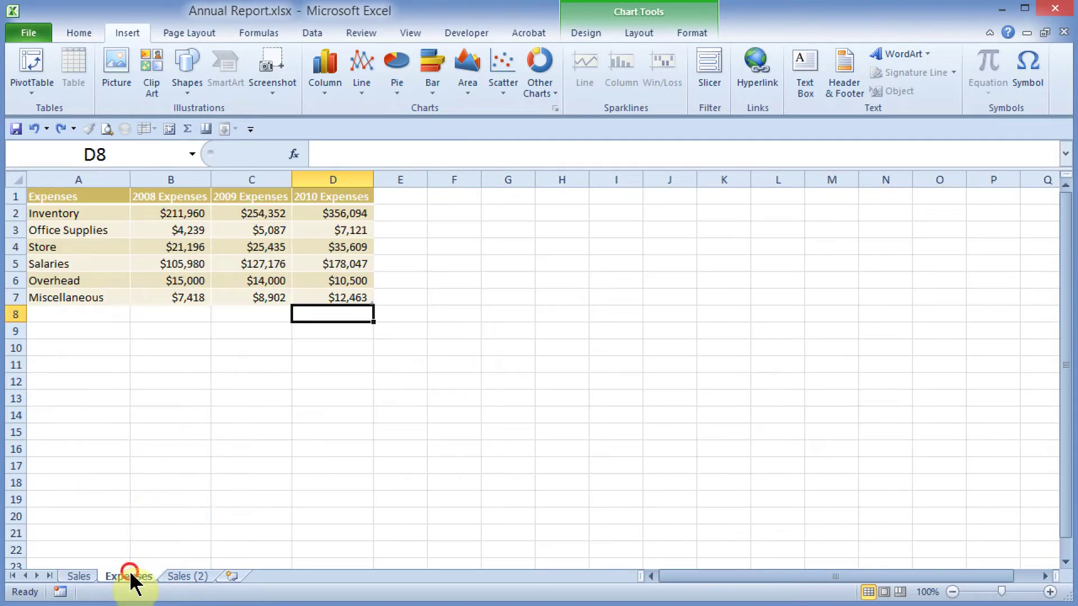
{"action": "left_click_drag", "start_coordinate": [49, 197], "coordinate": [341, 298]}
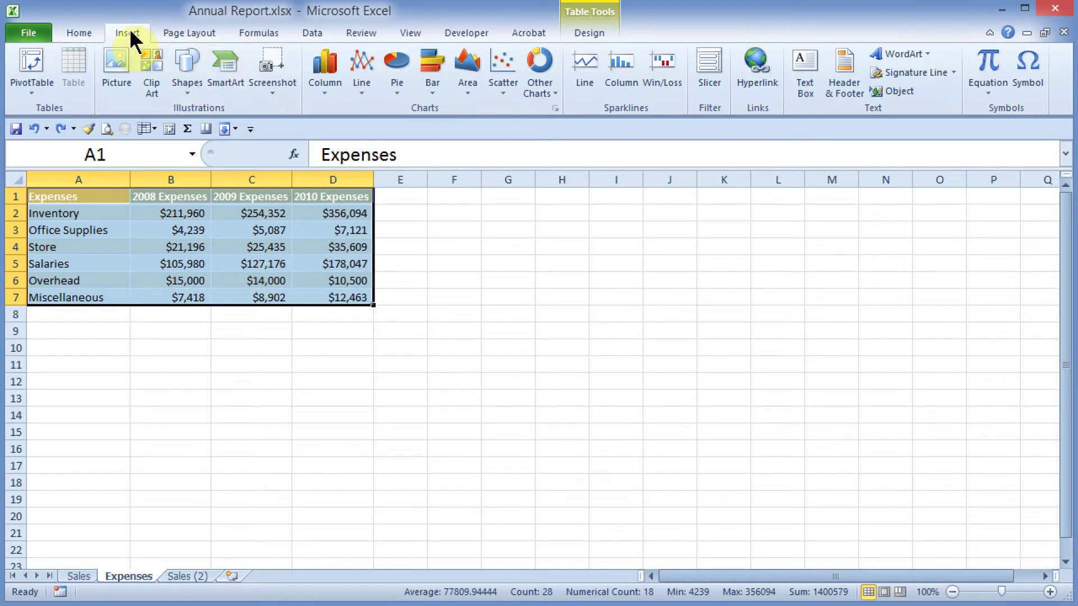
{"action": "left_click", "coordinate": [401, 97]}
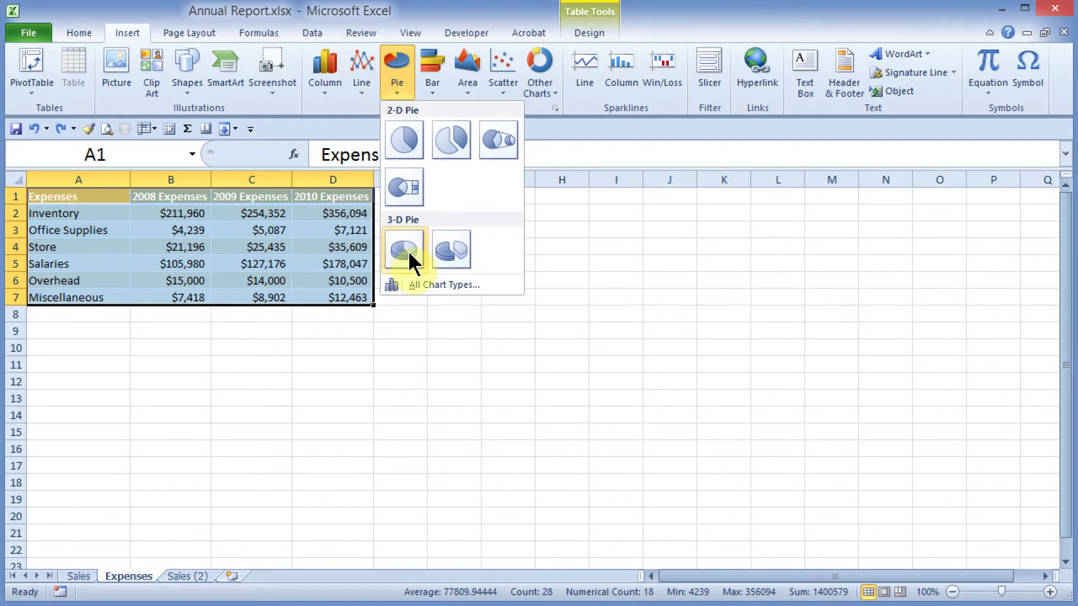
{"action": "left_click", "coordinate": [404, 252]}
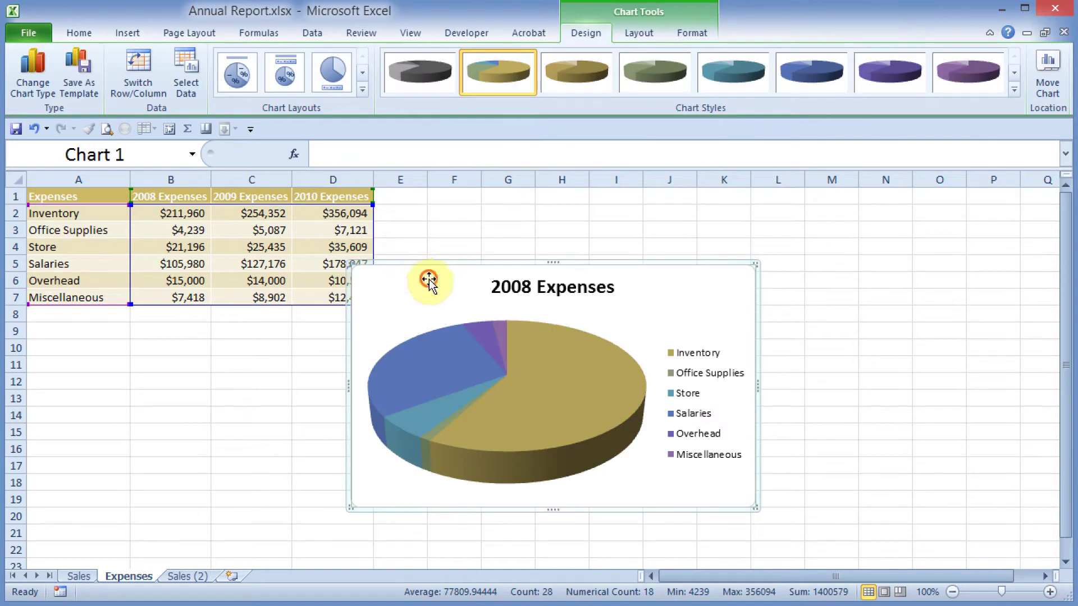
{"action": "left_click_drag", "start_coordinate": [427, 279], "coordinate": [491, 241]}
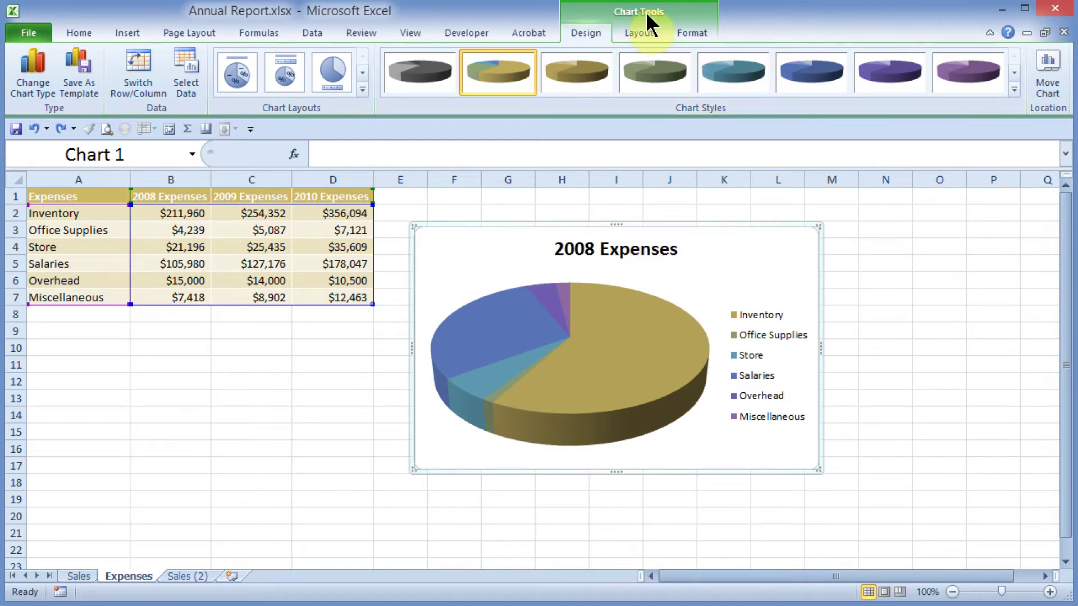
- Change the 2008 Expenses chart type to Exploded pie in 3-D
{"action": "left_click", "coordinate": [31, 81]}
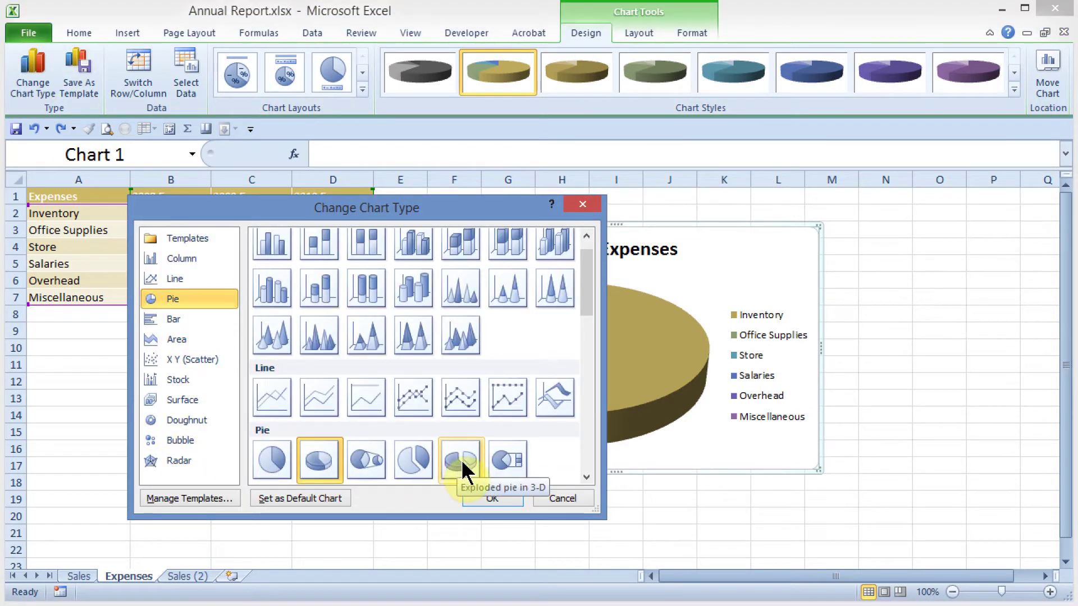
{"action": "left_click", "coordinate": [463, 466]}
{"action": "left_click", "coordinate": [482, 495]}
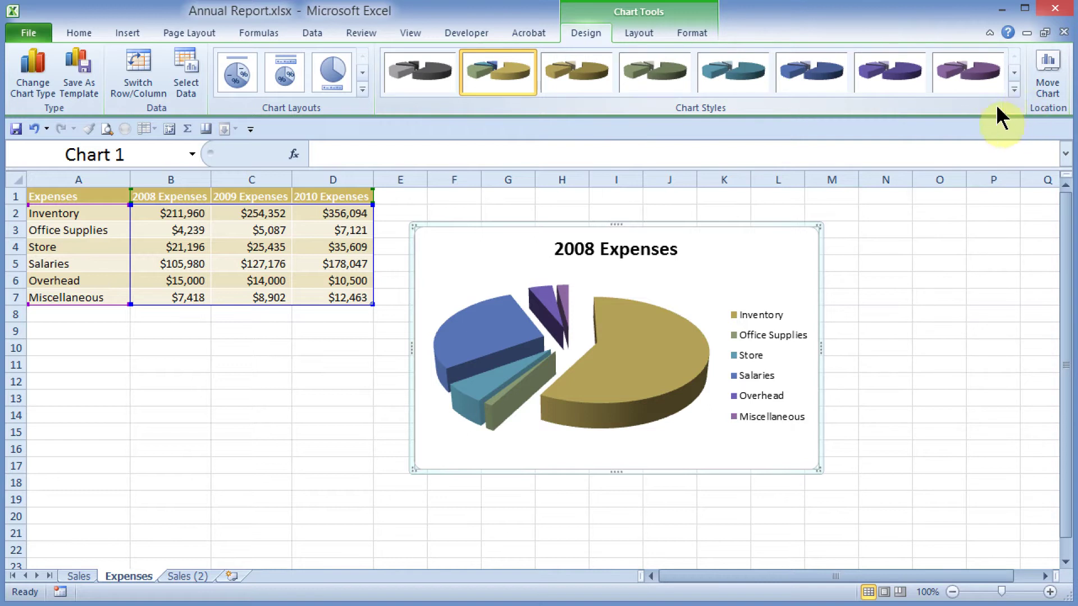
- Try a glossy style from the chart styles gallery, then undo it
{"action": "left_click", "coordinate": [1014, 89]}
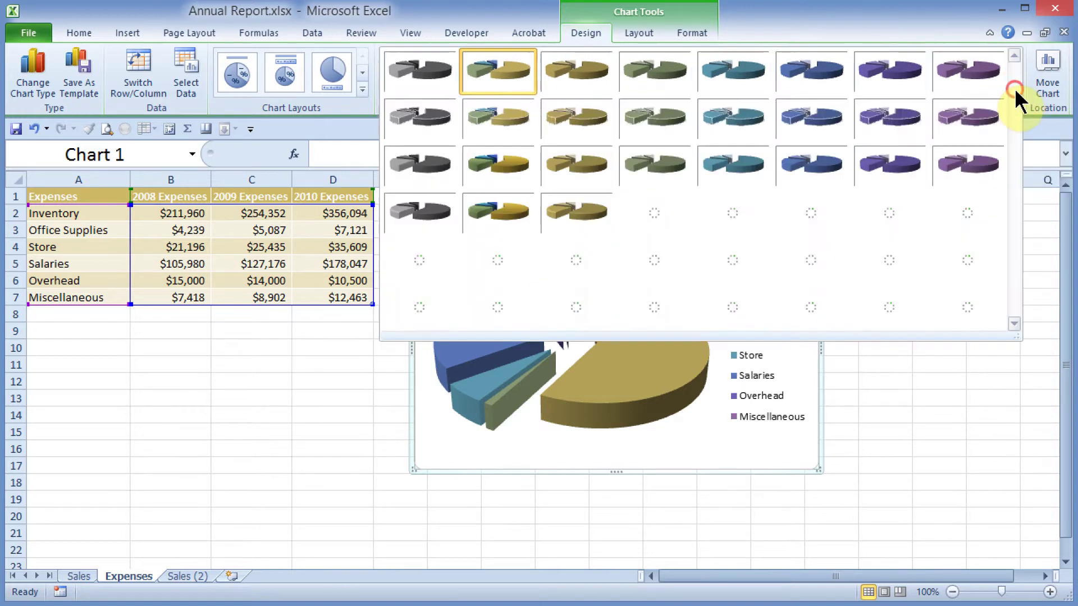
{"action": "left_click", "coordinate": [505, 210]}
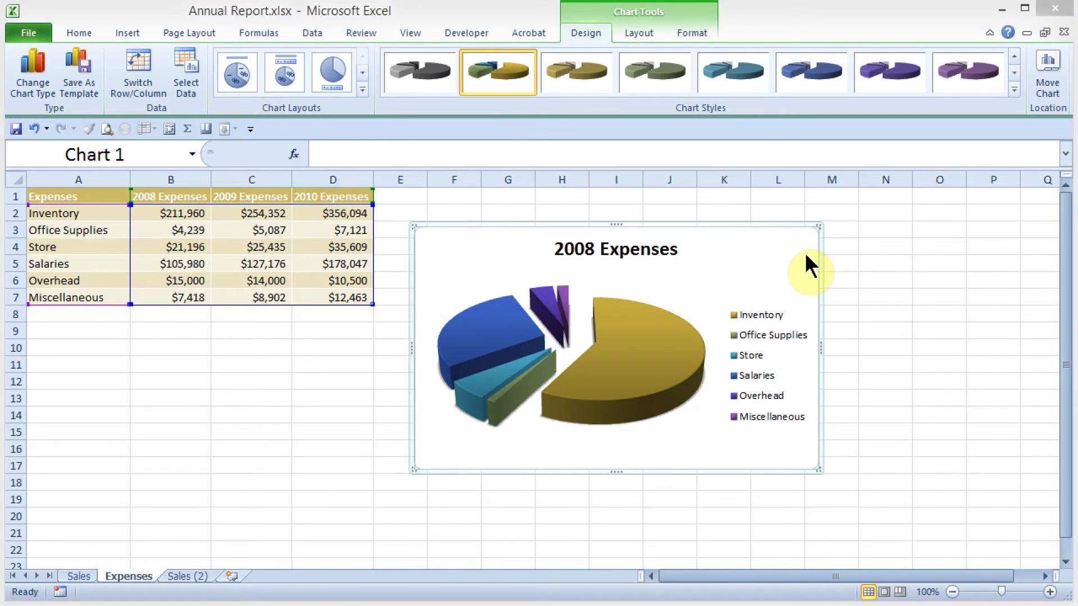
{"action": "key", "text": "ctrl+z"}
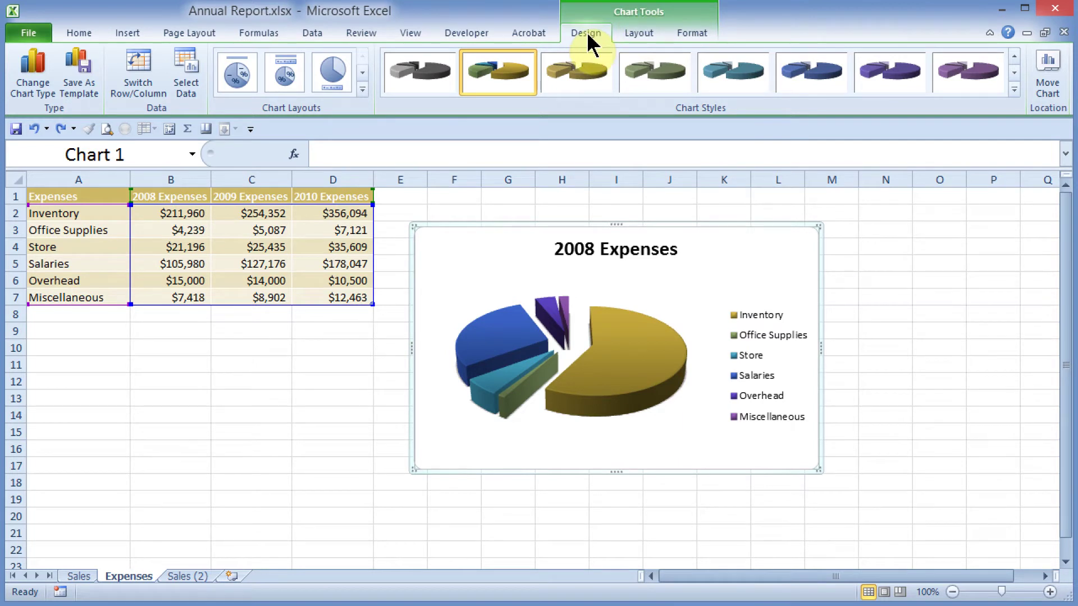
- Replace the pie's dollar value labels with percentage labels through More Data Label Options
{"action": "left_click", "coordinate": [638, 34]}
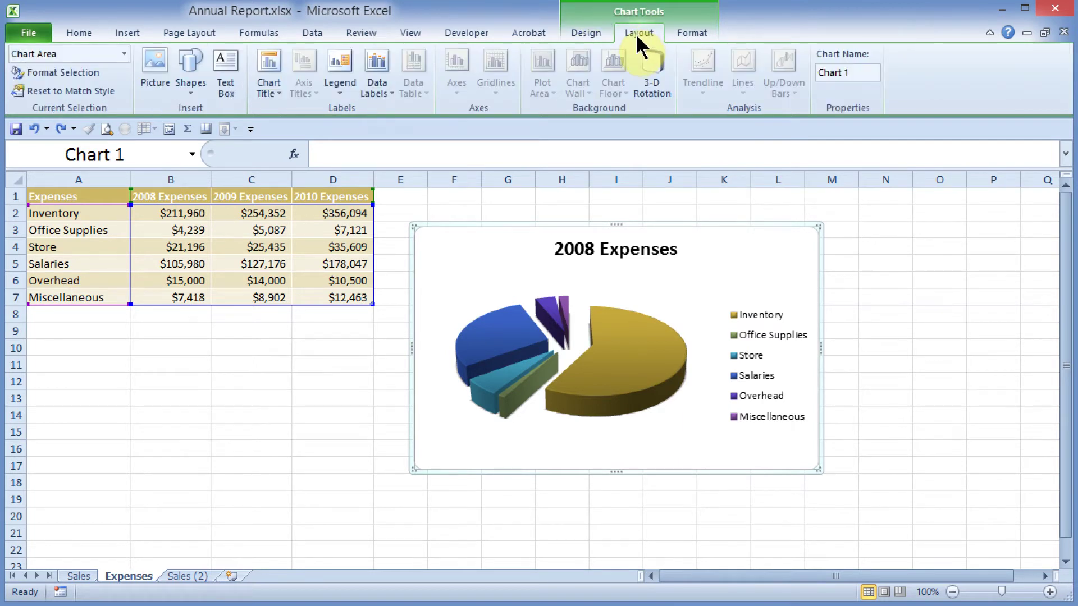
{"action": "left_click", "coordinate": [385, 93]}
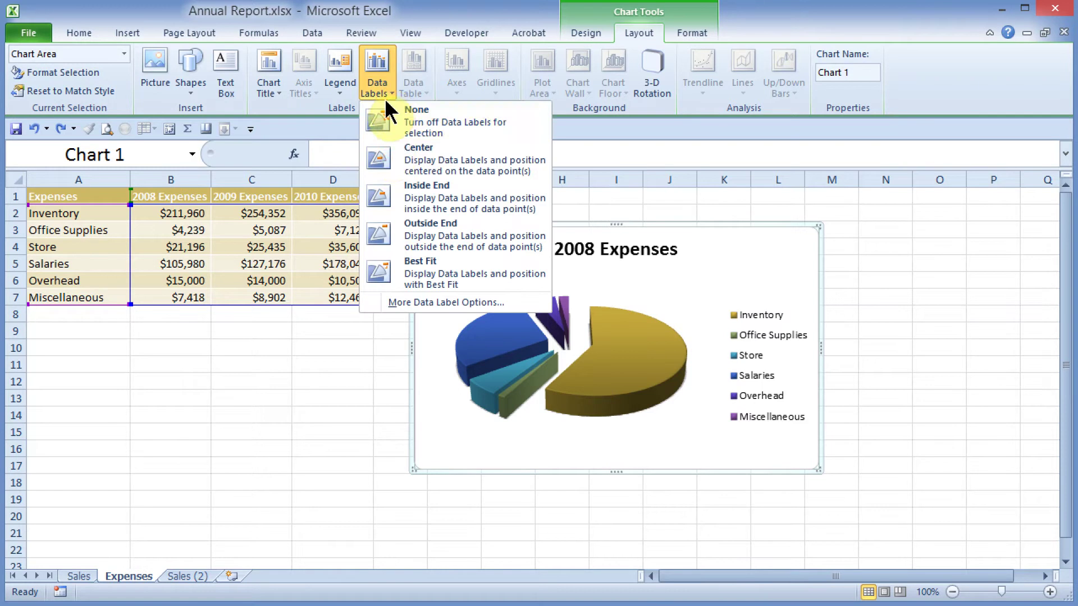
{"action": "left_click", "coordinate": [418, 302]}
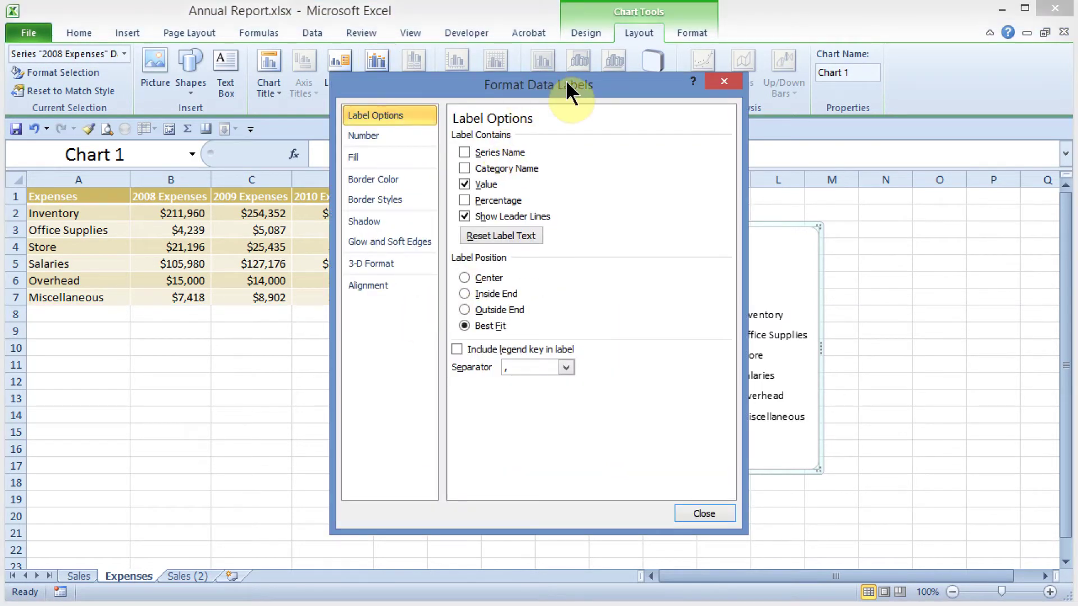
{"action": "left_click_drag", "start_coordinate": [557, 80], "coordinate": [592, 95]}
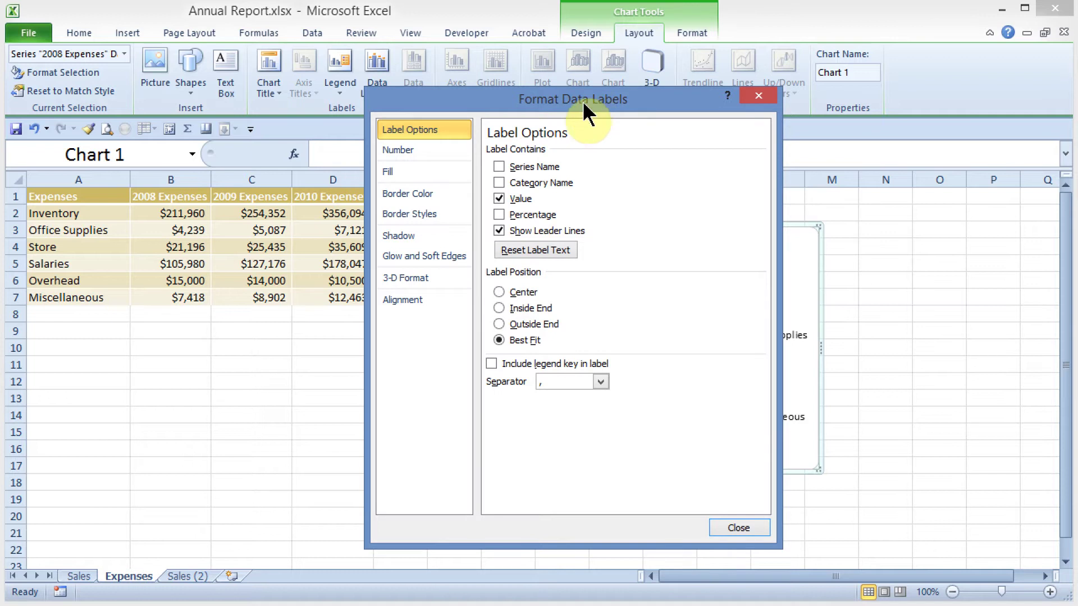
{"action": "left_click", "coordinate": [498, 198]}
{"action": "left_click", "coordinate": [499, 214]}
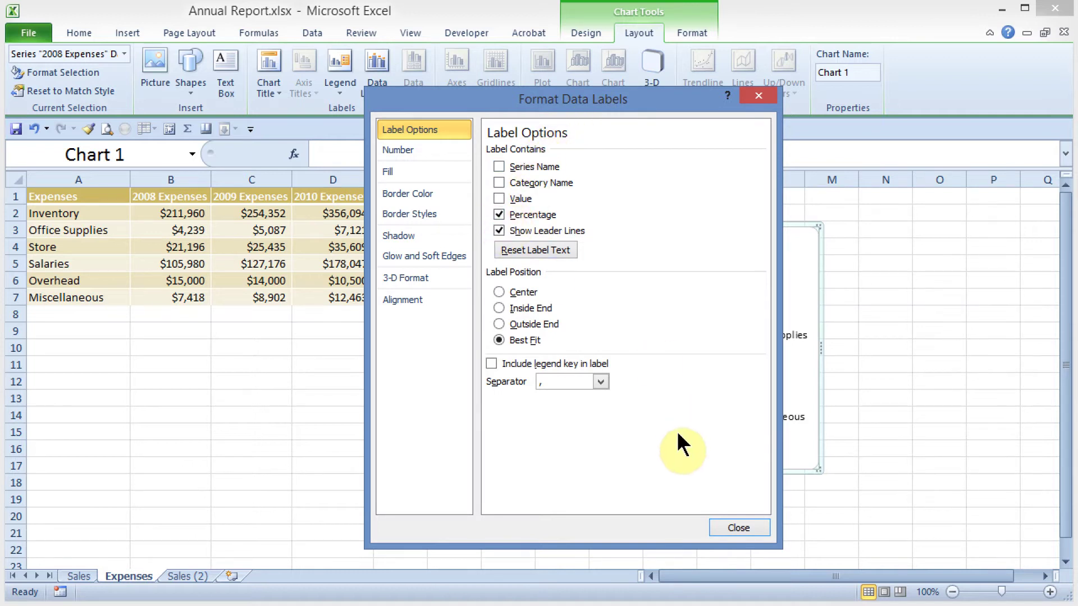
{"action": "left_click", "coordinate": [737, 529]}
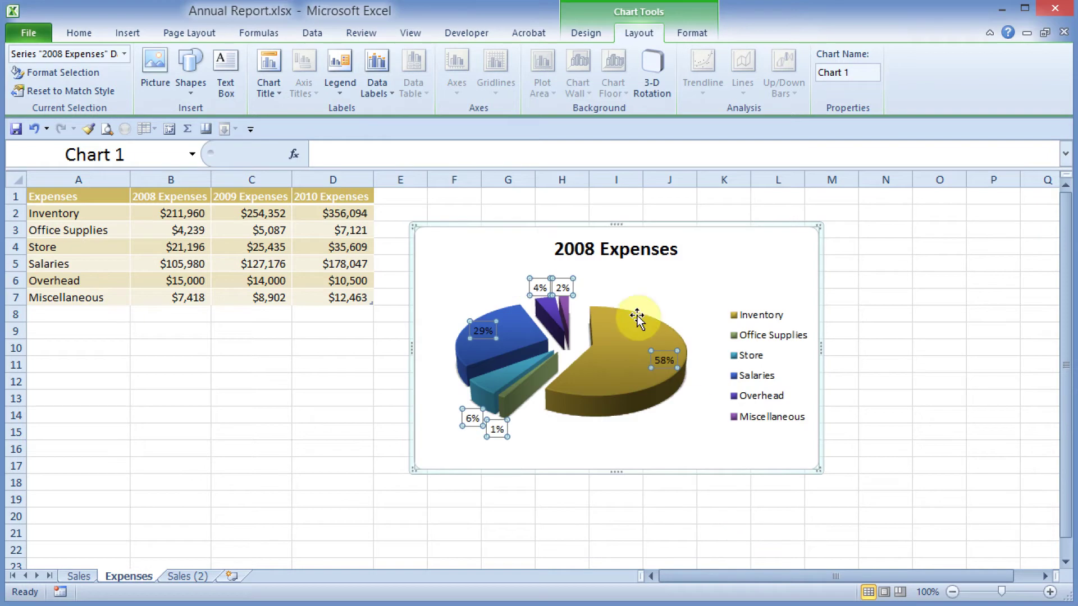
- Set the pie legend font to bold, size 15
{"action": "right_click", "coordinate": [758, 315]}
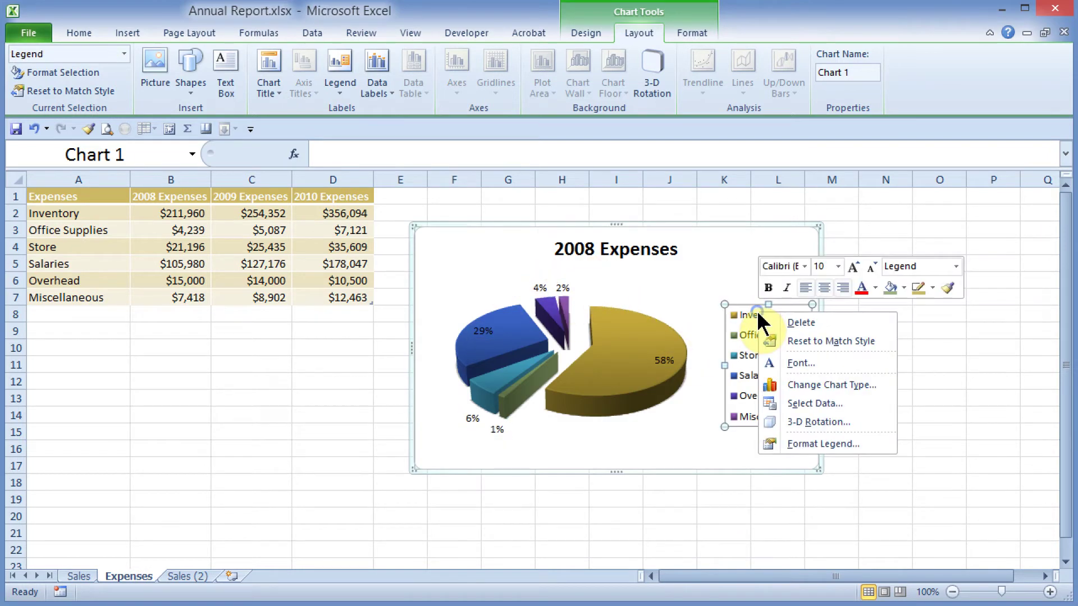
{"action": "left_click", "coordinate": [799, 363]}
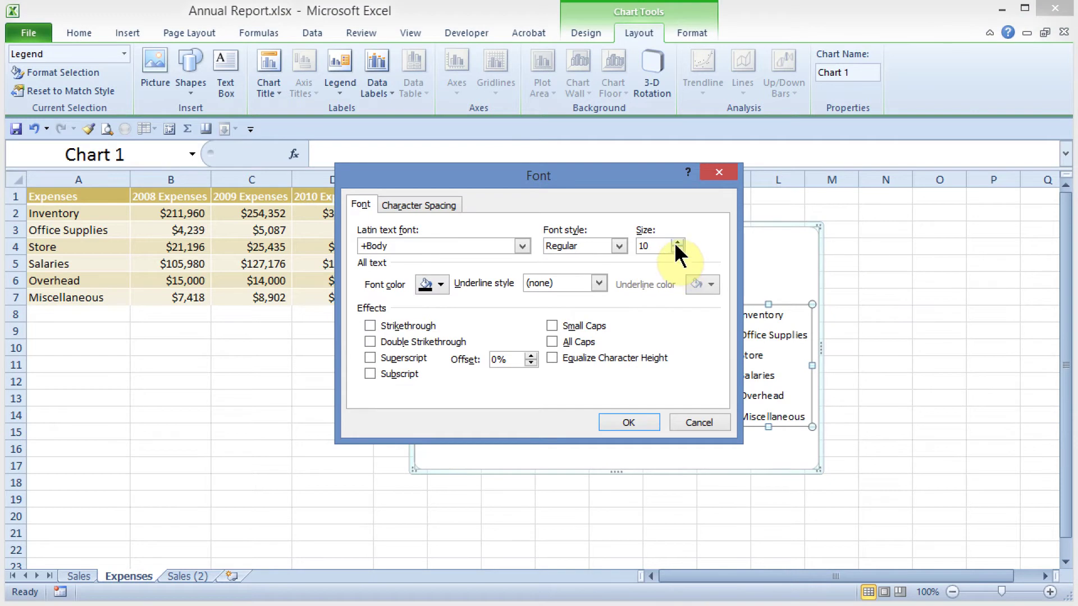
{"action": "type", "text": "1"}
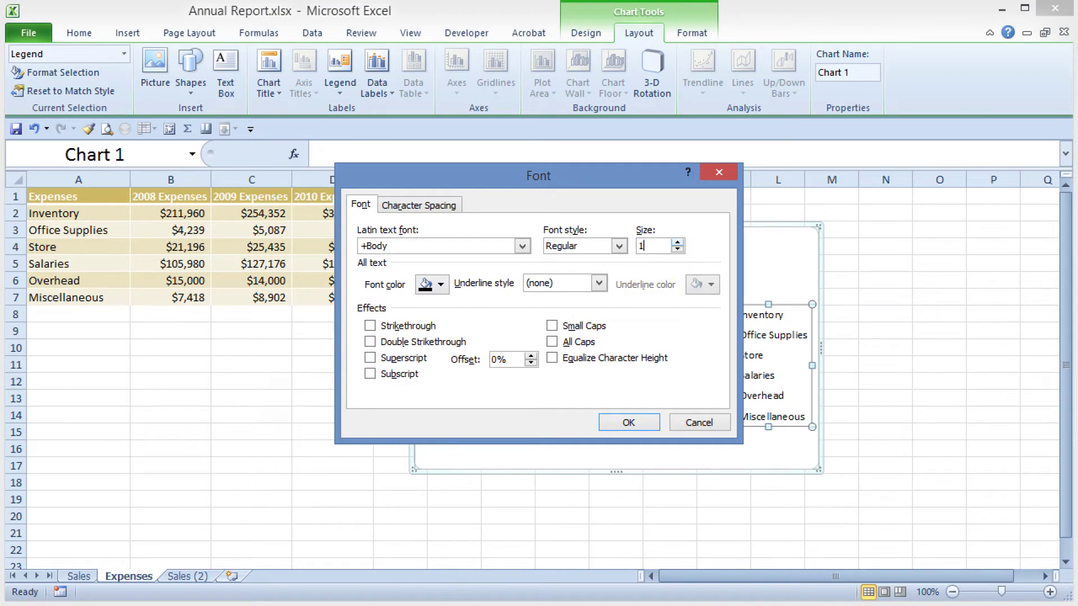
{"action": "left_click", "coordinate": [618, 245]}
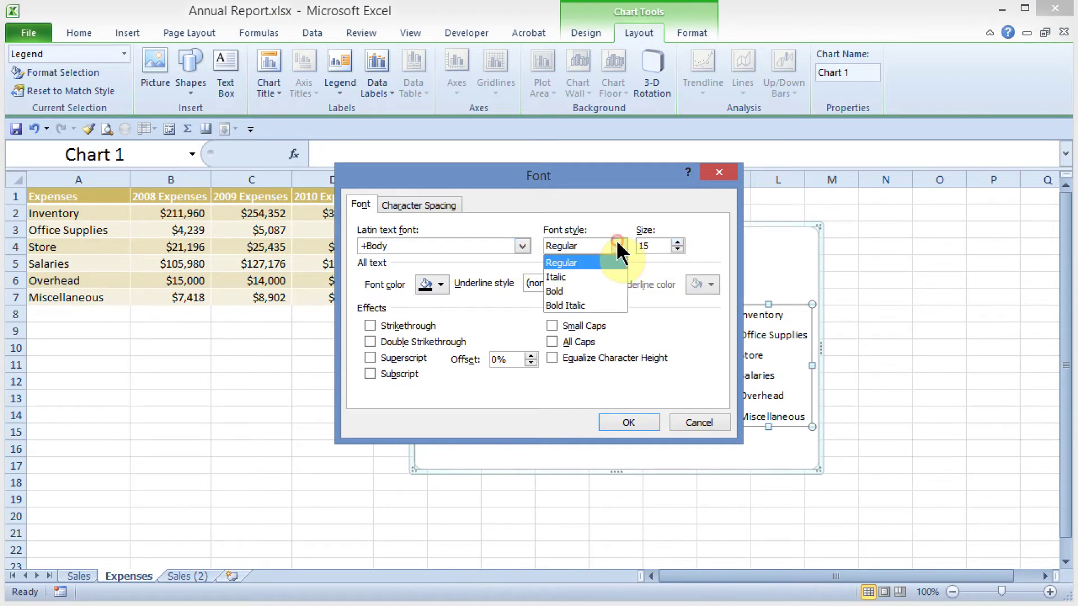
{"action": "left_click", "coordinate": [582, 292]}
{"action": "left_click", "coordinate": [628, 422]}
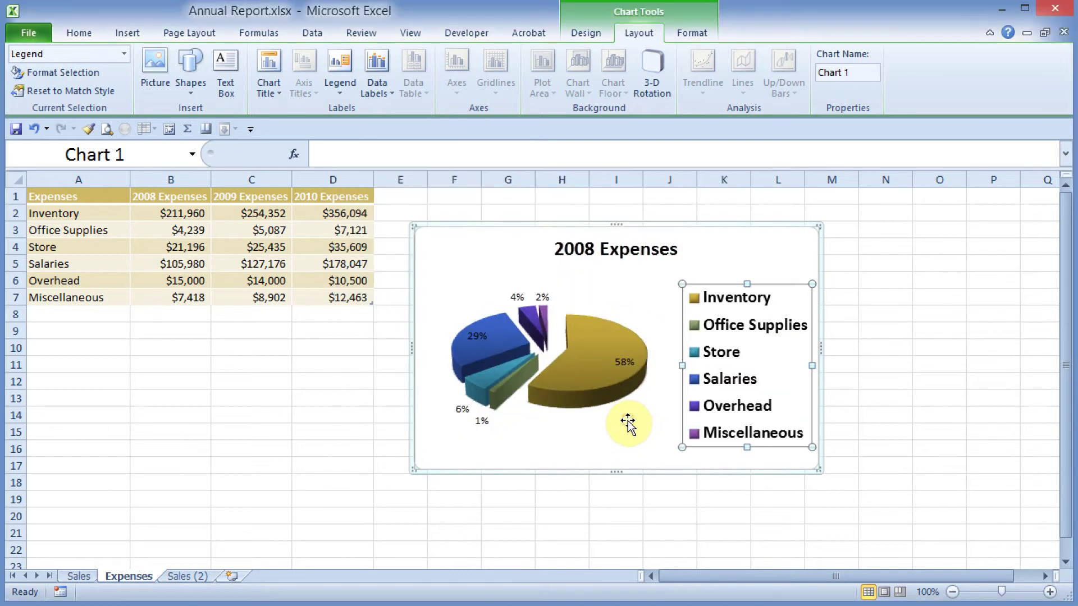
- Enlarge the pie's percentage data labels to 12 pt
{"action": "right_click", "coordinate": [543, 300]}
{"action": "left_click", "coordinate": [585, 349]}
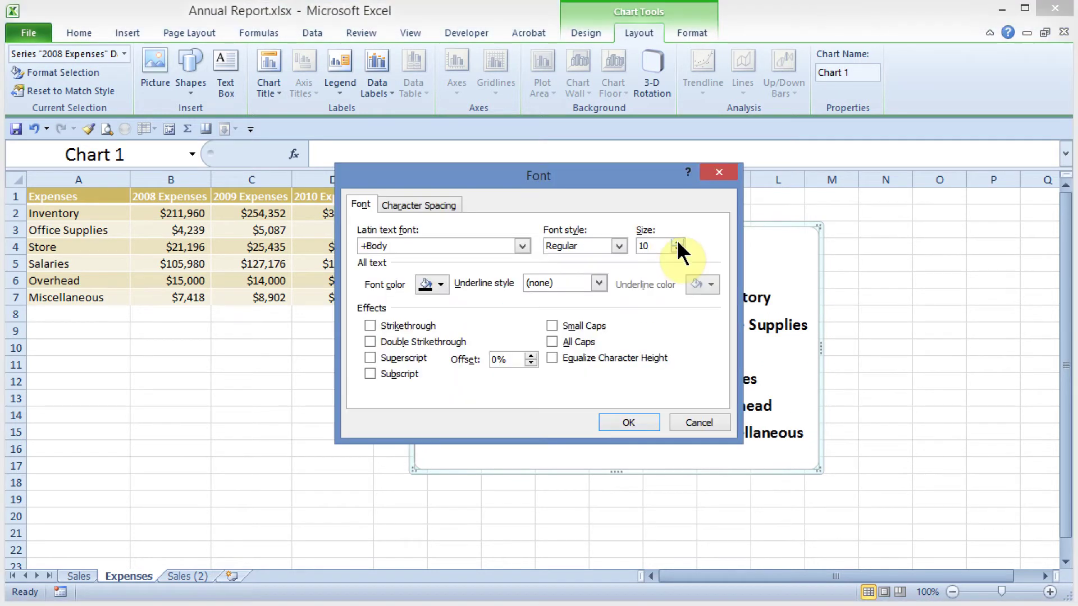
{"action": "type", "text": "12"}
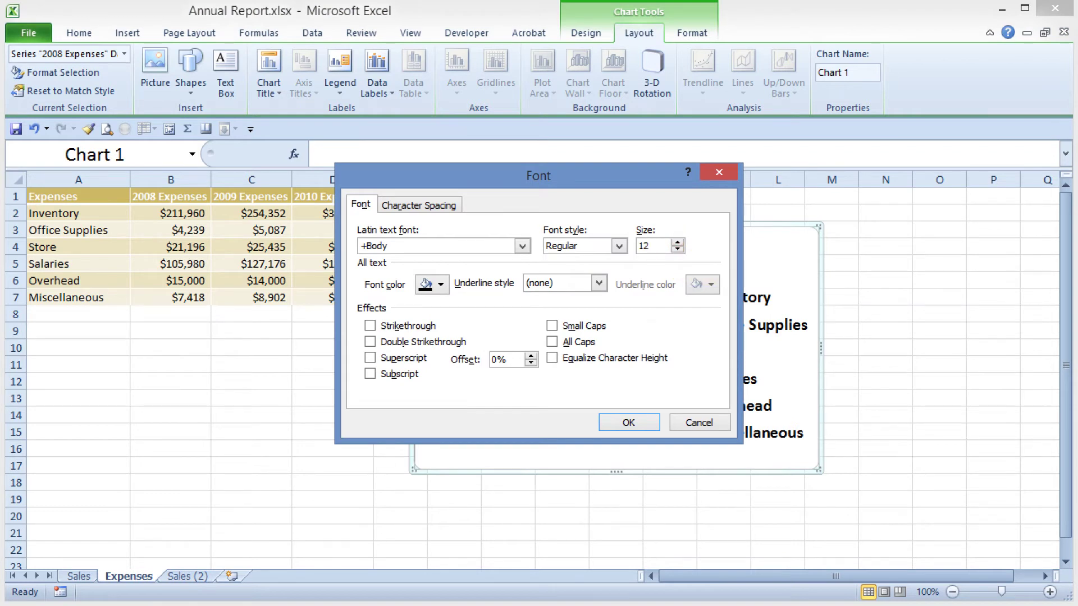
{"action": "left_click", "coordinate": [628, 422]}
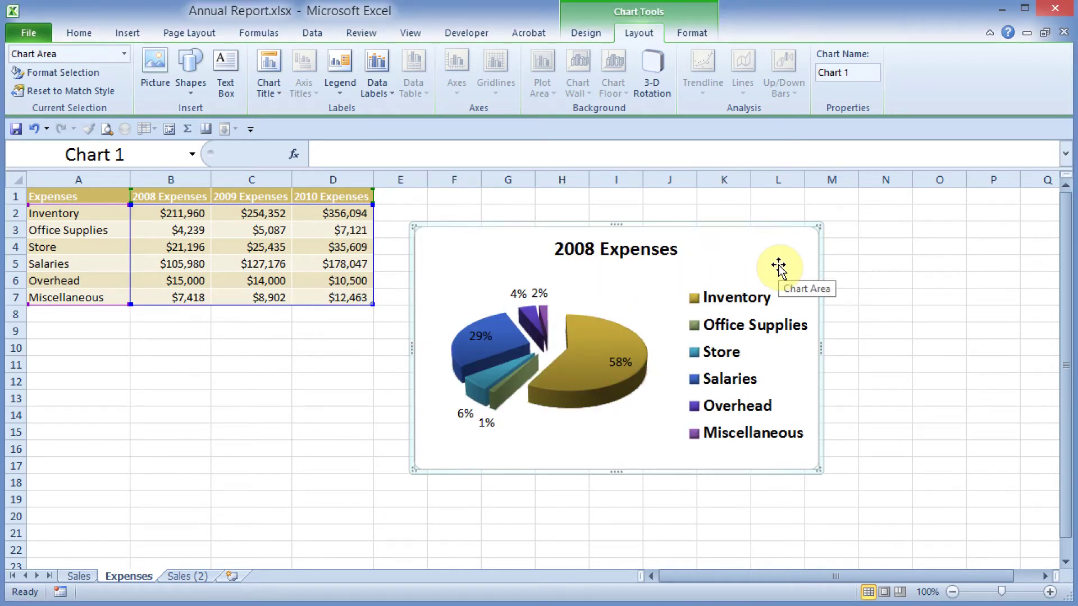
- Move the quarterly column chart to a new chart sheet named Annual Sales, then return to Sales
{"action": "left_click", "coordinate": [82, 576]}
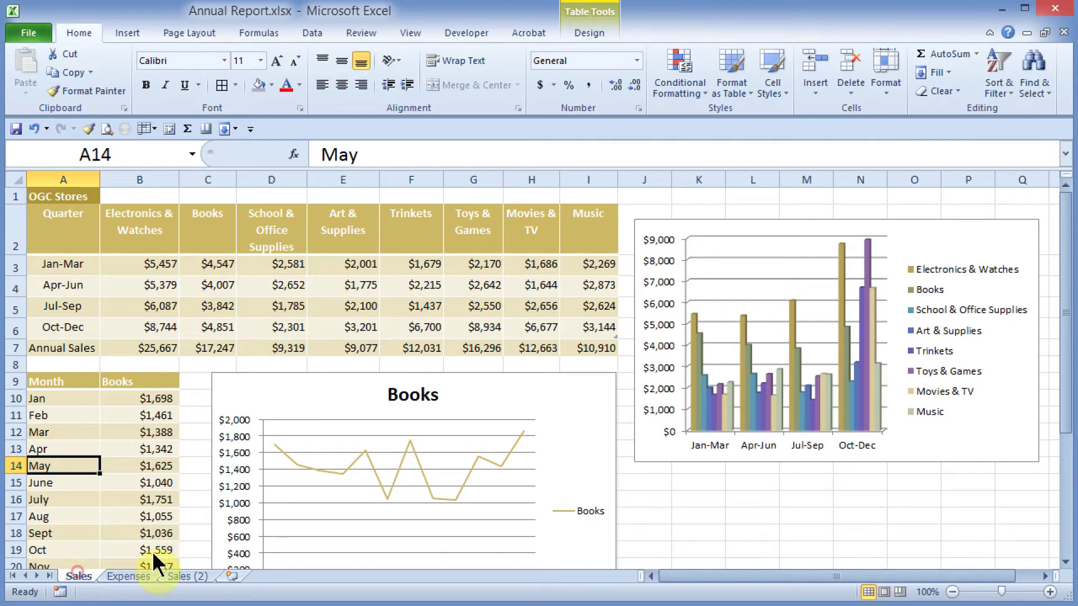
{"action": "left_click", "coordinate": [956, 229]}
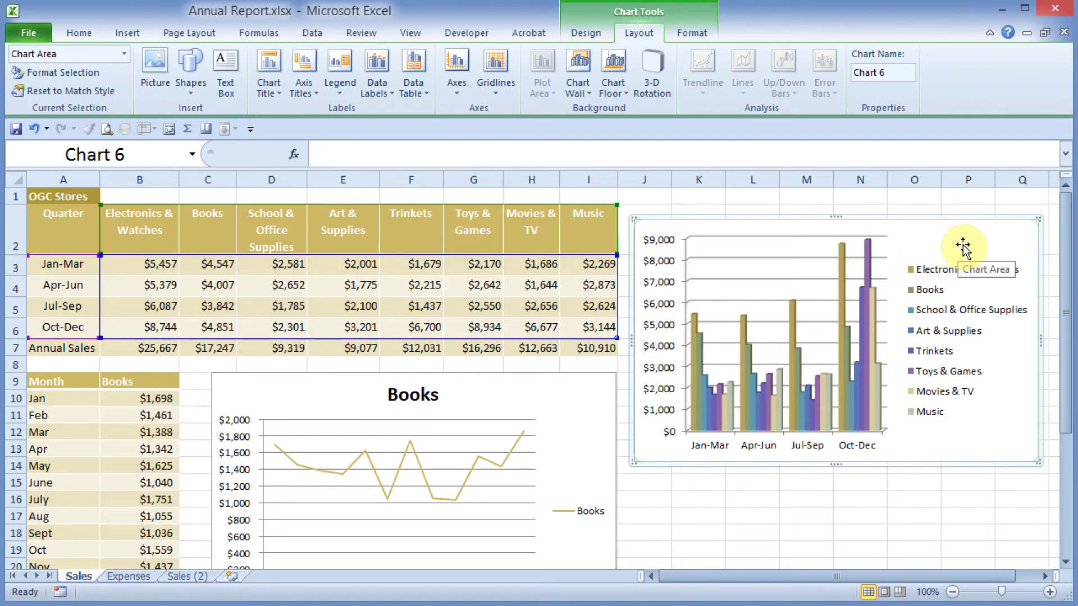
{"action": "left_click", "coordinate": [584, 33]}
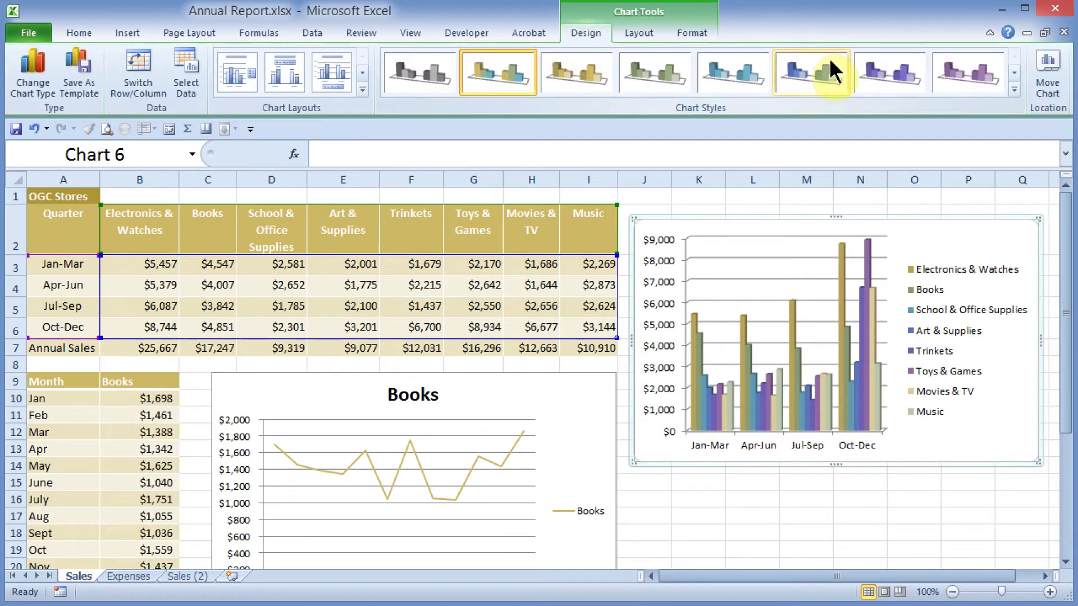
{"action": "left_click", "coordinate": [1051, 78]}
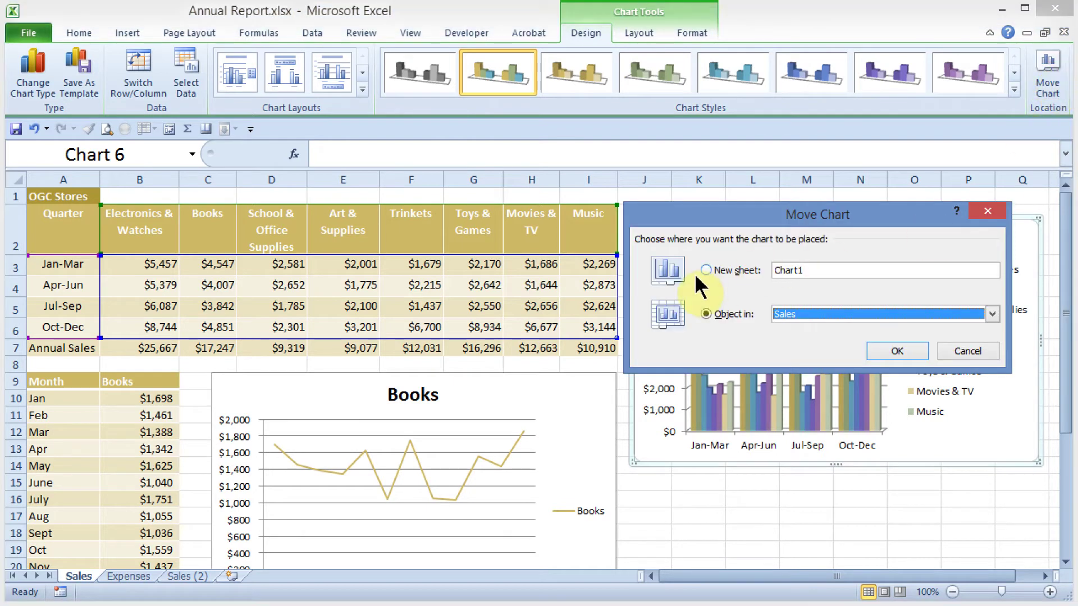
{"action": "left_click", "coordinate": [749, 271]}
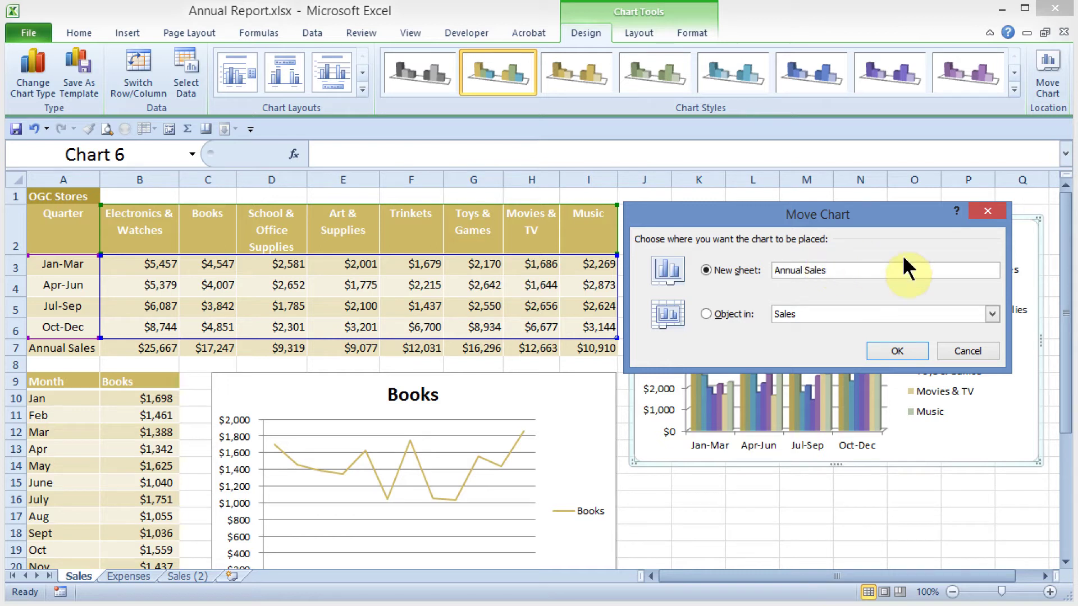
{"action": "left_click", "coordinate": [897, 351]}
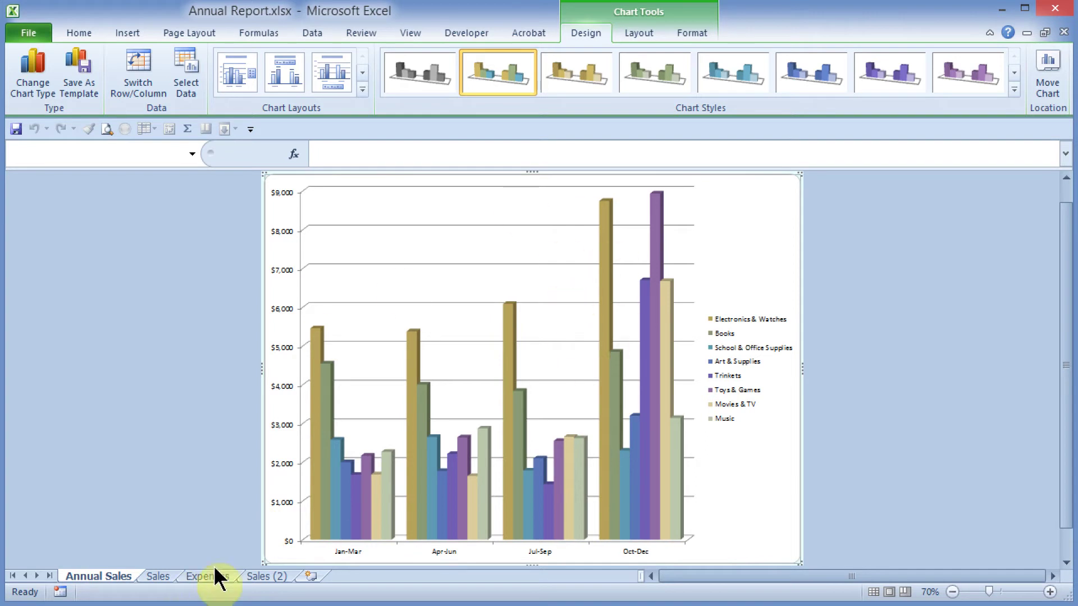
{"action": "left_click", "coordinate": [158, 576]}
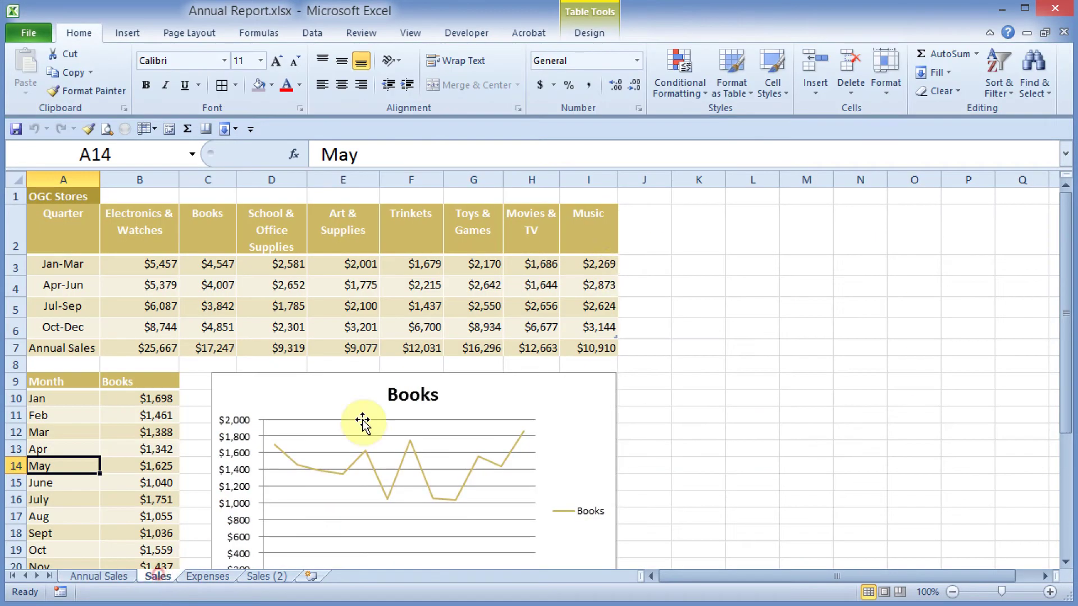
- On the Annual Sales chart, add a primary horizontal axis title reading Quarter
{"action": "left_click", "coordinate": [115, 577]}
{"action": "scroll", "coordinate": [521, 325], "scroll_direction": "down", "scroll_amount": 1}
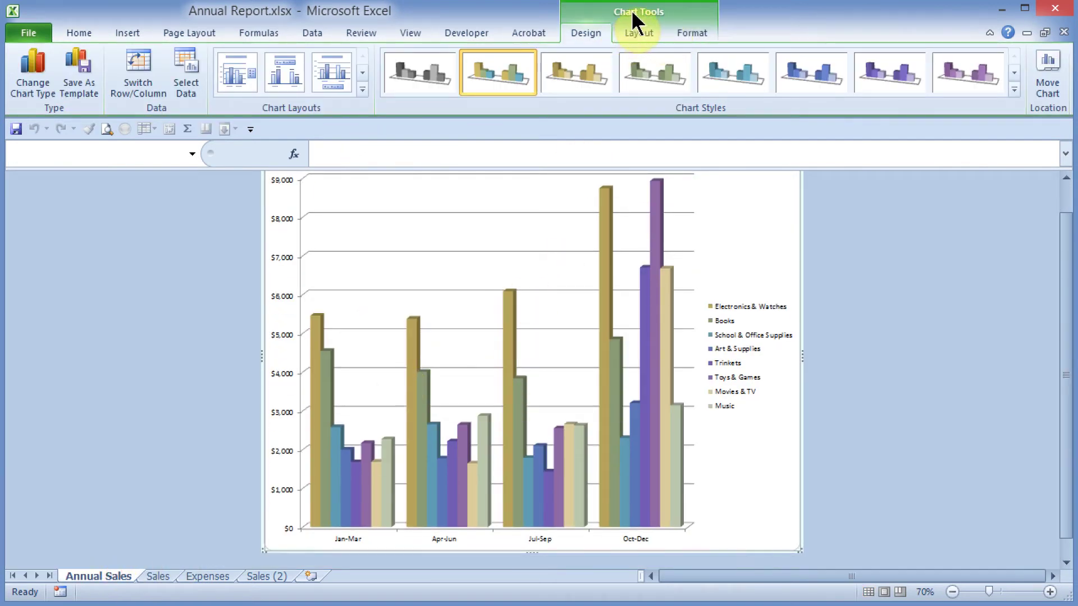
{"action": "left_click", "coordinate": [637, 29]}
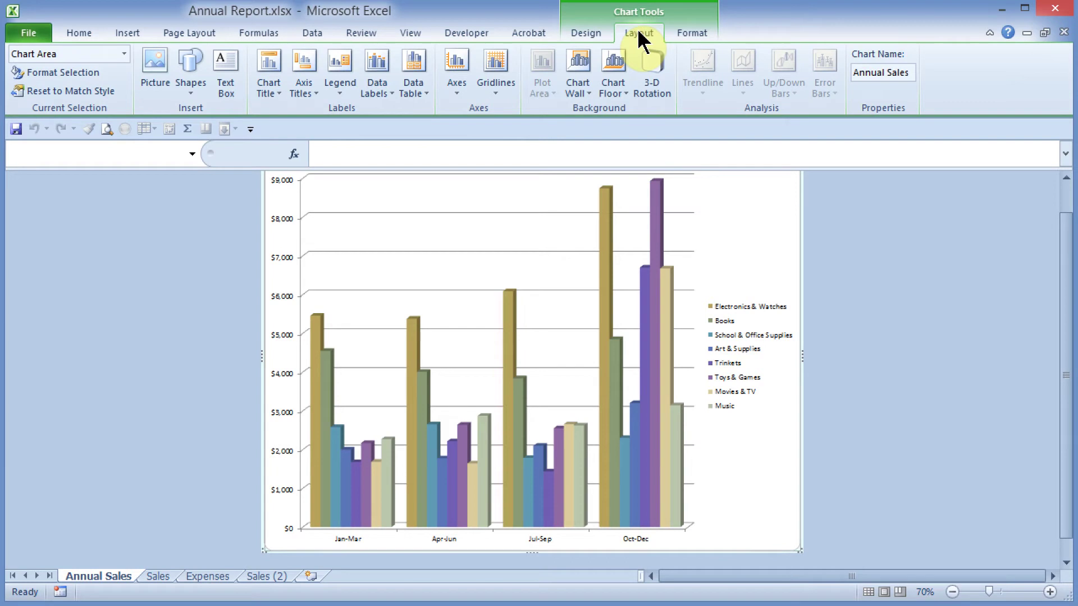
{"action": "left_click", "coordinate": [311, 90]}
{"action": "mouse_move", "coordinate": [321, 114]}
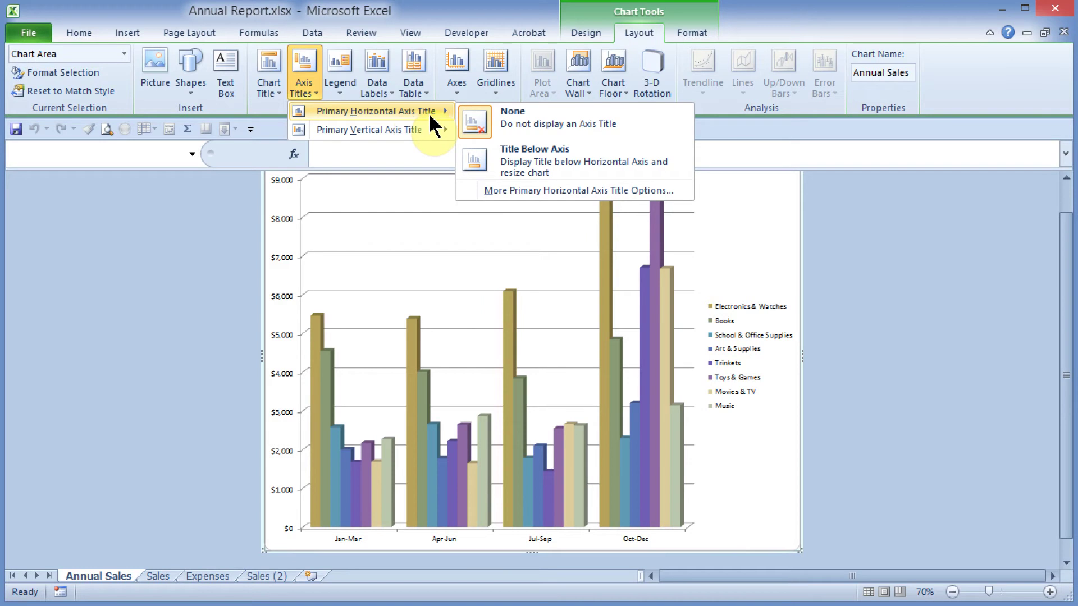
{"action": "left_click", "coordinate": [537, 160]}
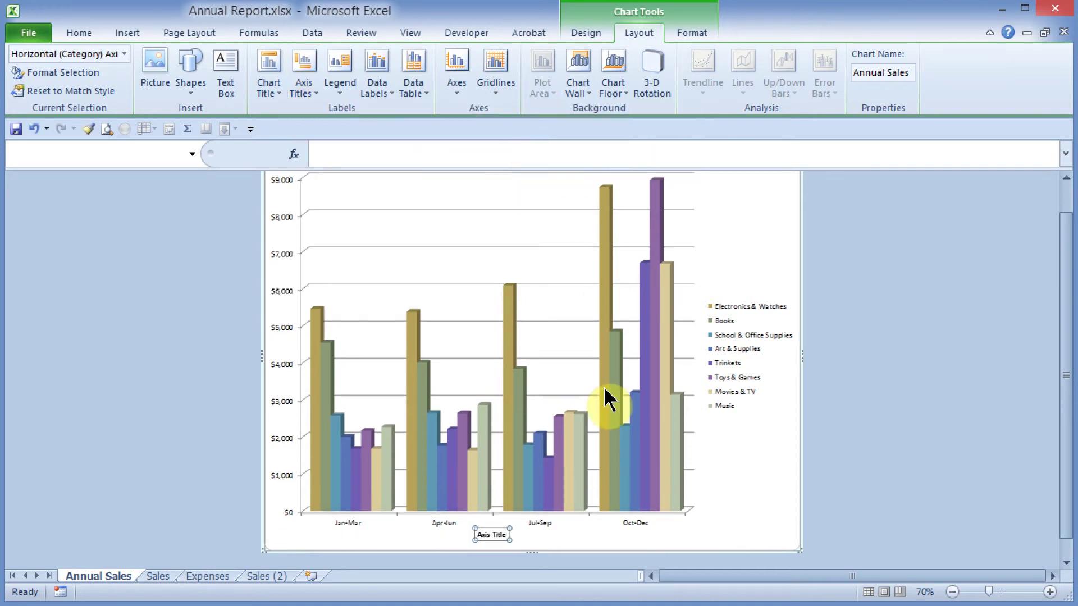
{"action": "type", "text": "Quarter"}
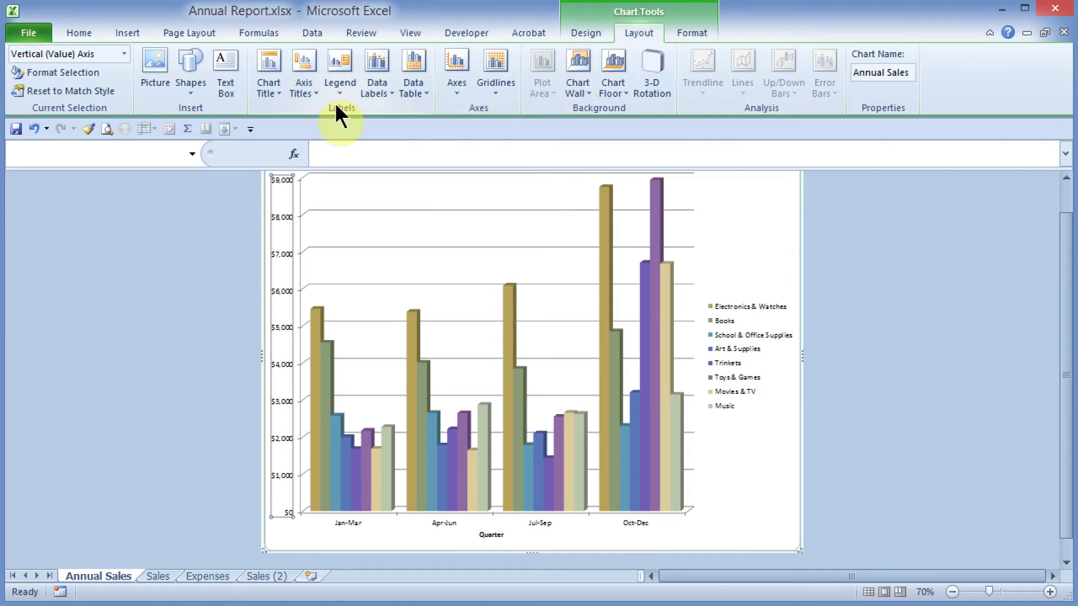
- Add a vertical axis title reading Sales, then go to the Sales sheet
{"action": "left_click", "coordinate": [312, 96]}
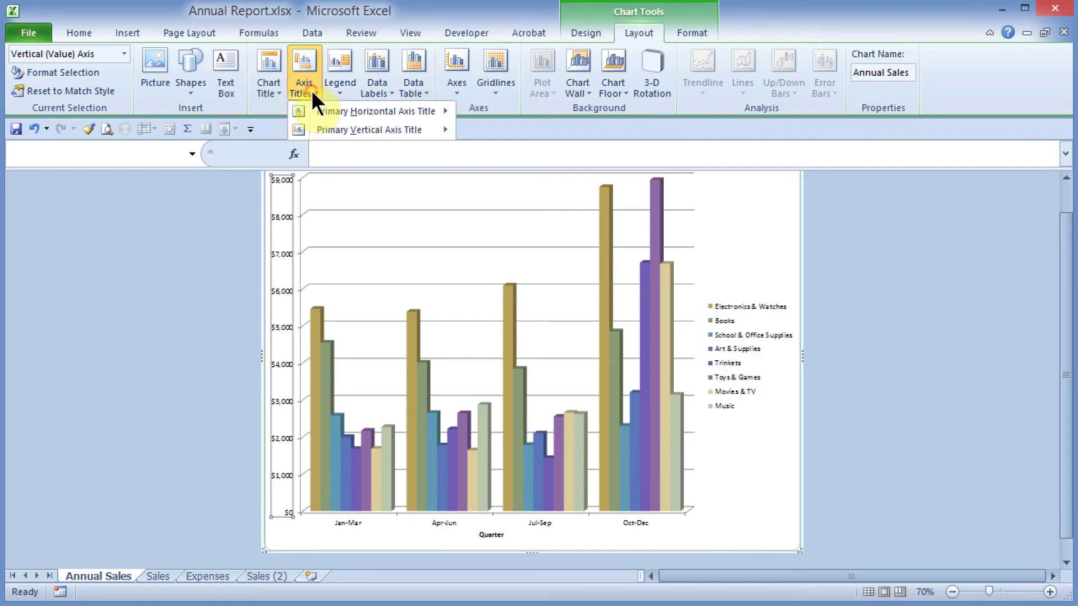
{"action": "mouse_move", "coordinate": [333, 137]}
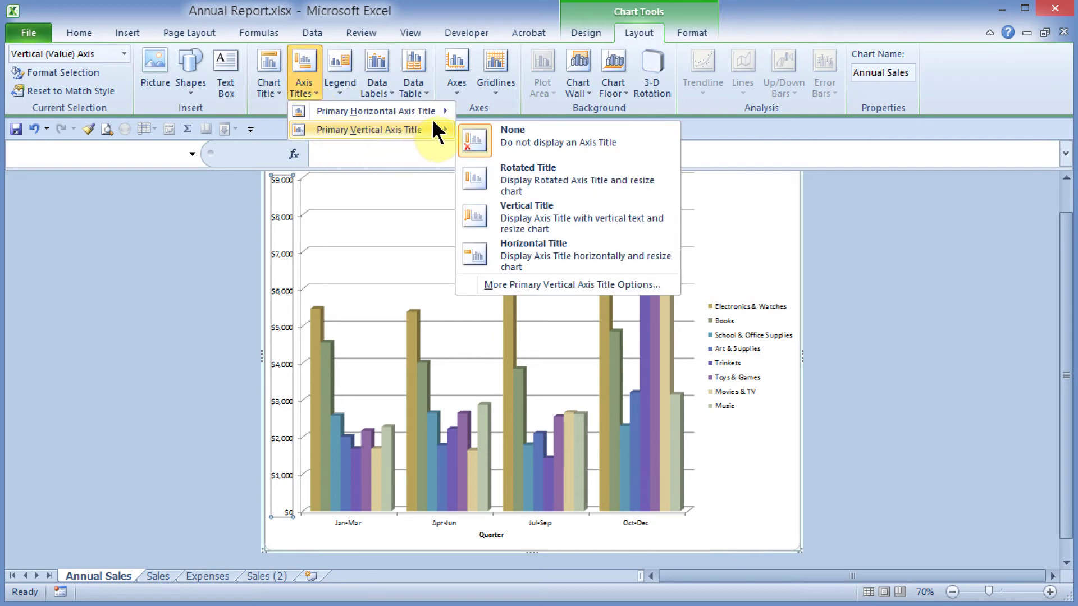
{"action": "left_click", "coordinate": [527, 221]}
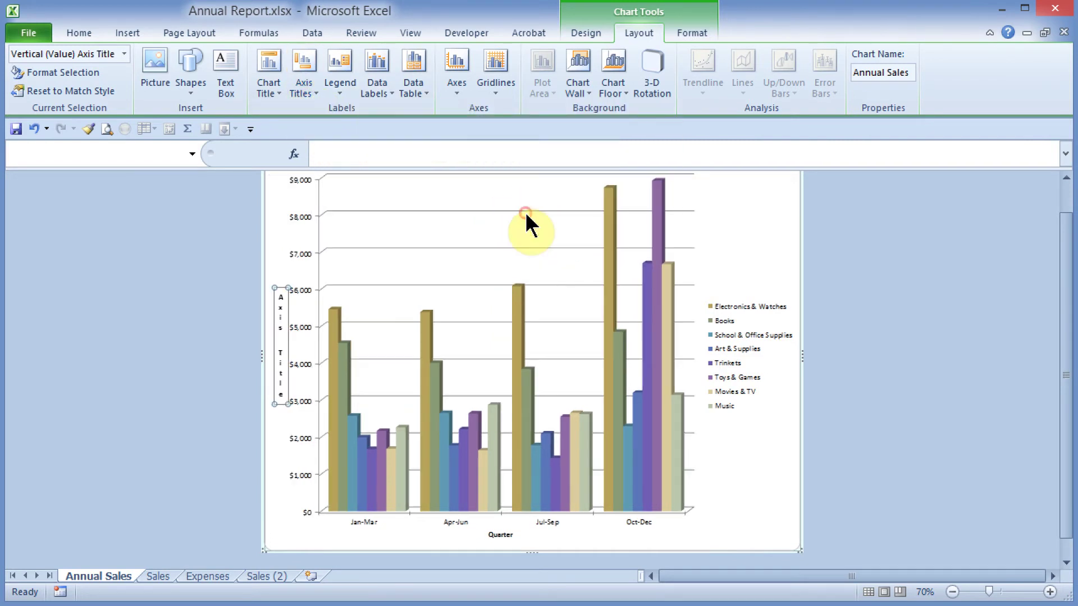
{"action": "left_click", "coordinate": [371, 154]}
{"action": "type", "text": "Sales"}
{"action": "key", "text": "Return"}
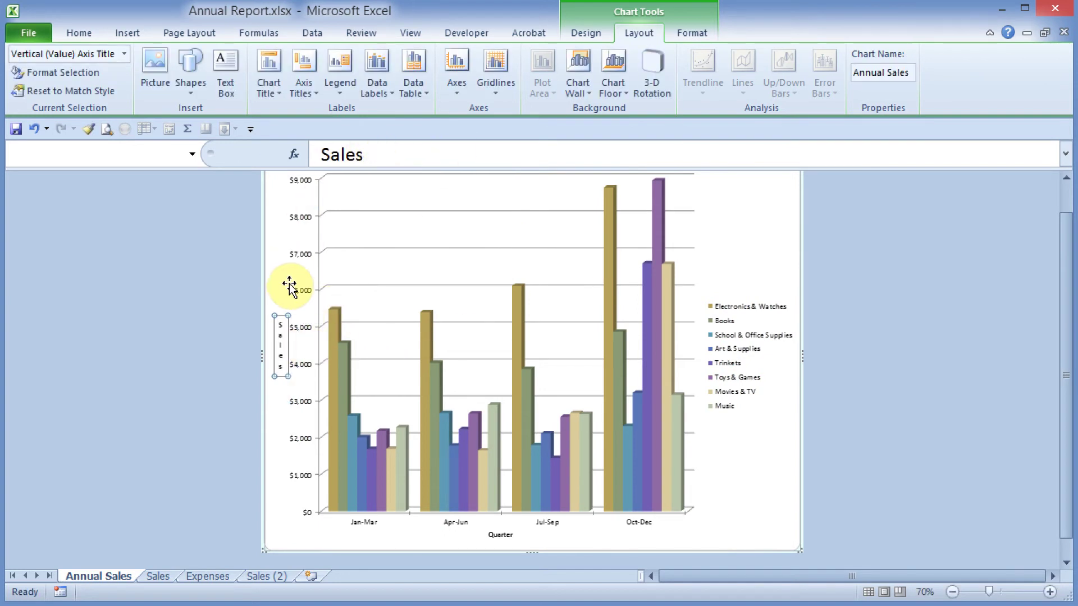
{"action": "key", "text": "ctrl+Page_Down"}
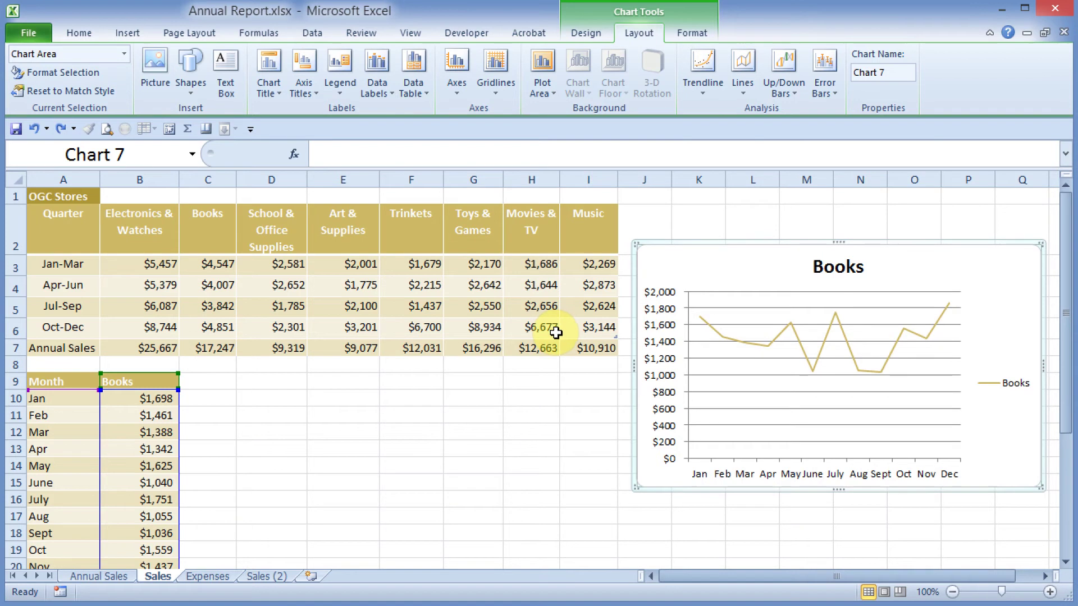
- Restyle the Books line chart with the dark grey chart style in row 3, column 1
{"action": "left_click", "coordinate": [601, 31]}
{"action": "left_click", "coordinate": [633, 29]}
{"action": "left_click", "coordinate": [594, 29]}
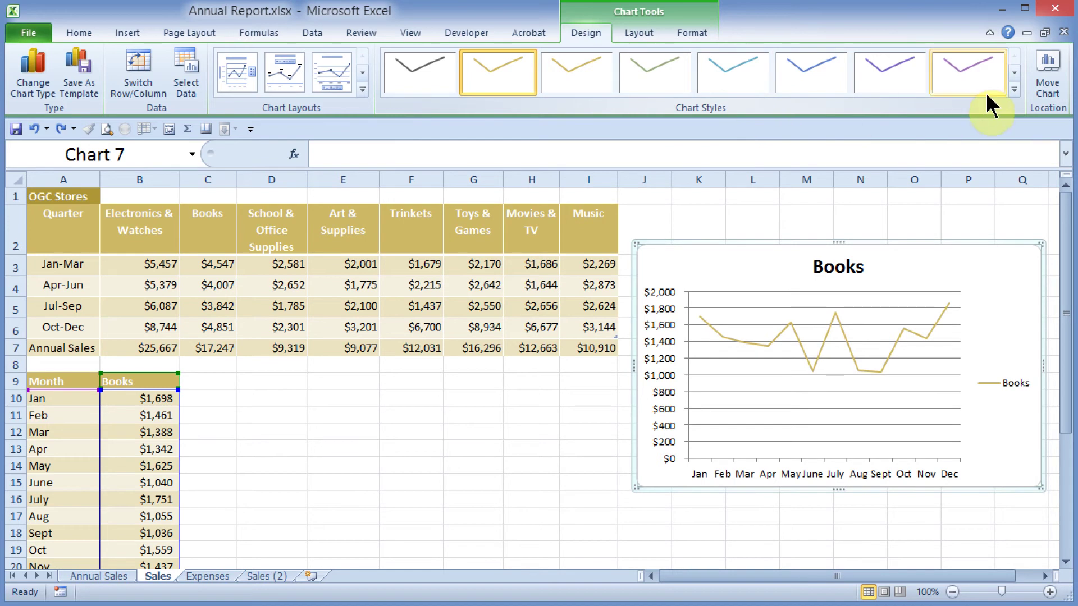
{"action": "left_click", "coordinate": [1014, 90]}
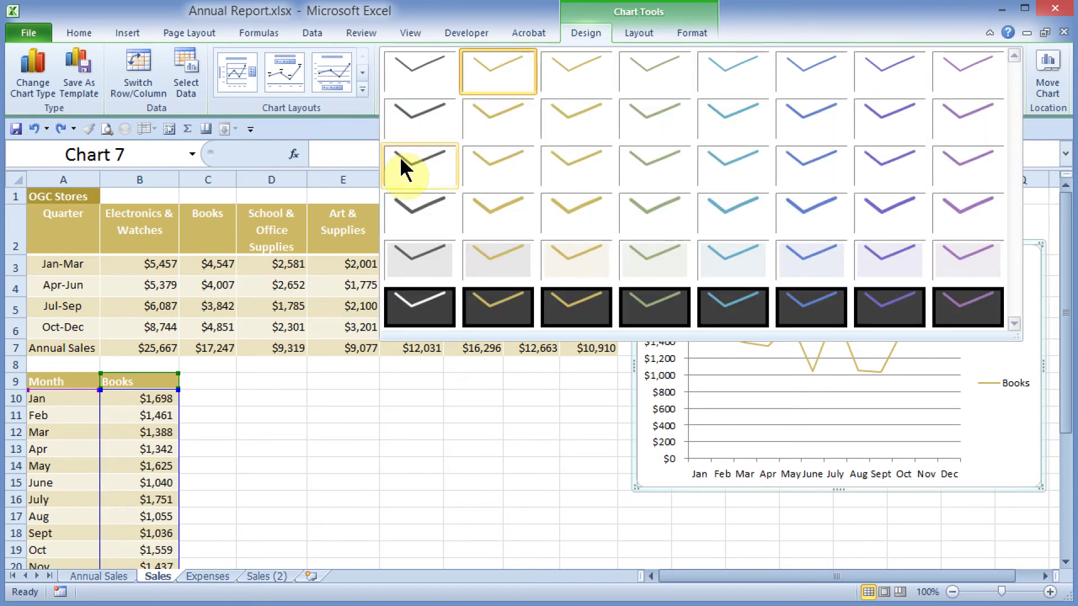
{"action": "left_click", "coordinate": [421, 171]}
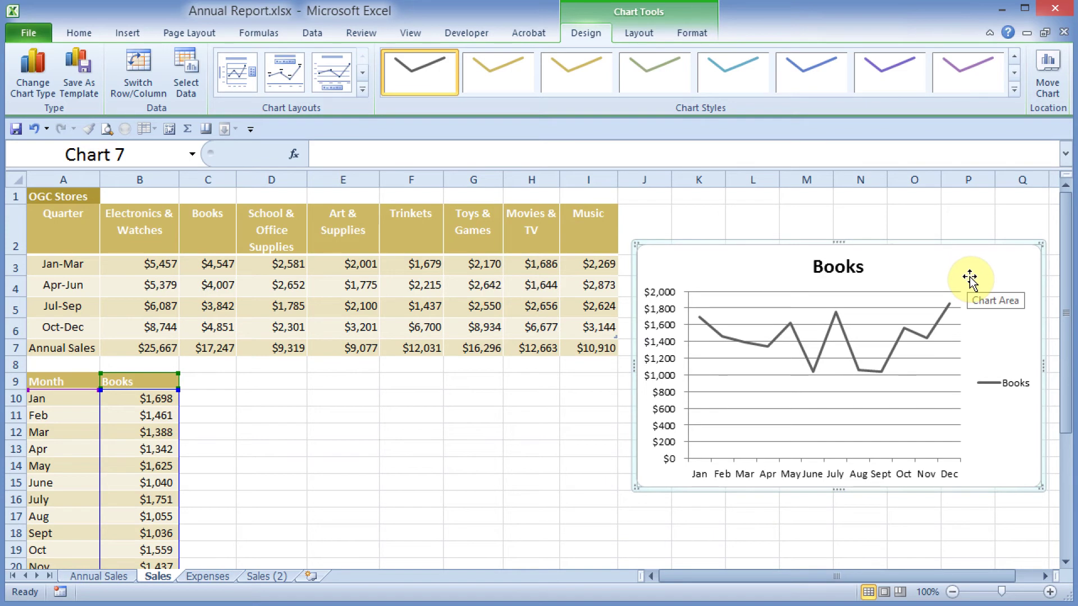
- Apply Chart Layout 7 to the Books chart, adding drop lines and axis titles
{"action": "left_click", "coordinate": [997, 277]}
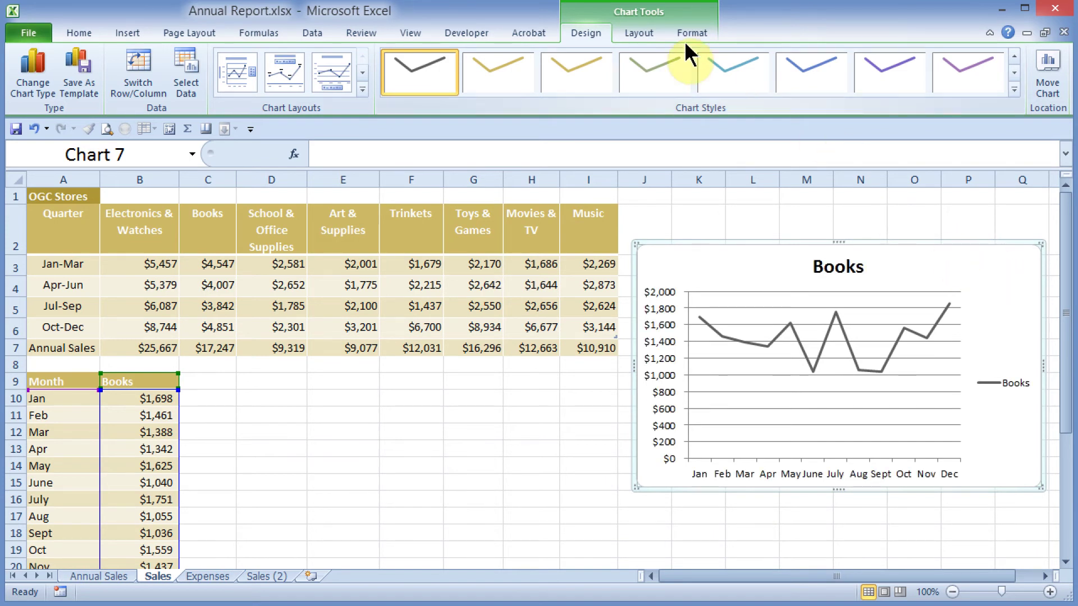
{"action": "left_click", "coordinate": [362, 90]}
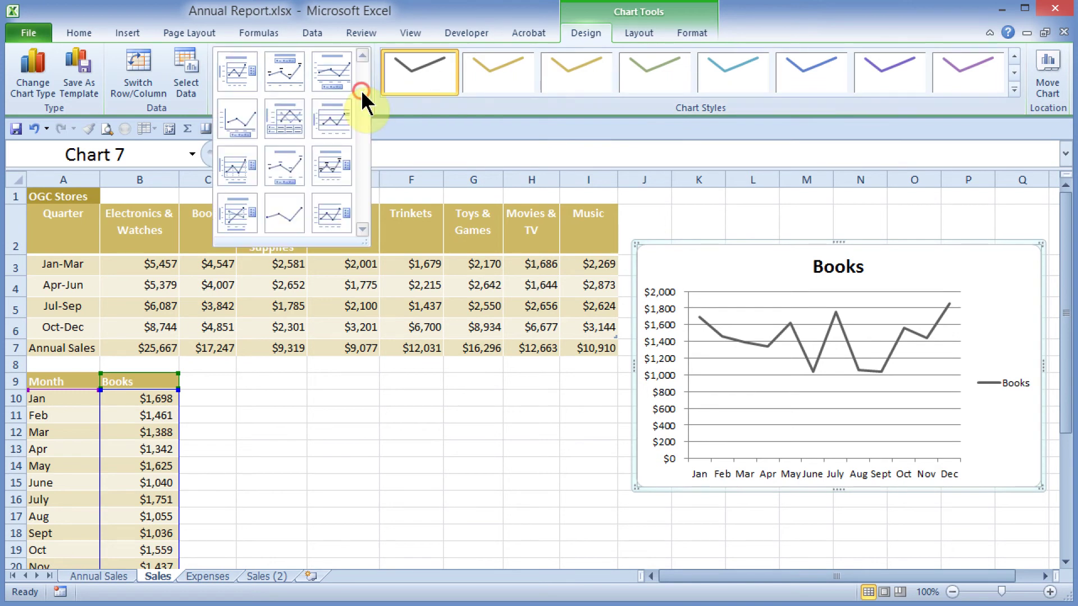
{"action": "left_click", "coordinate": [237, 164]}
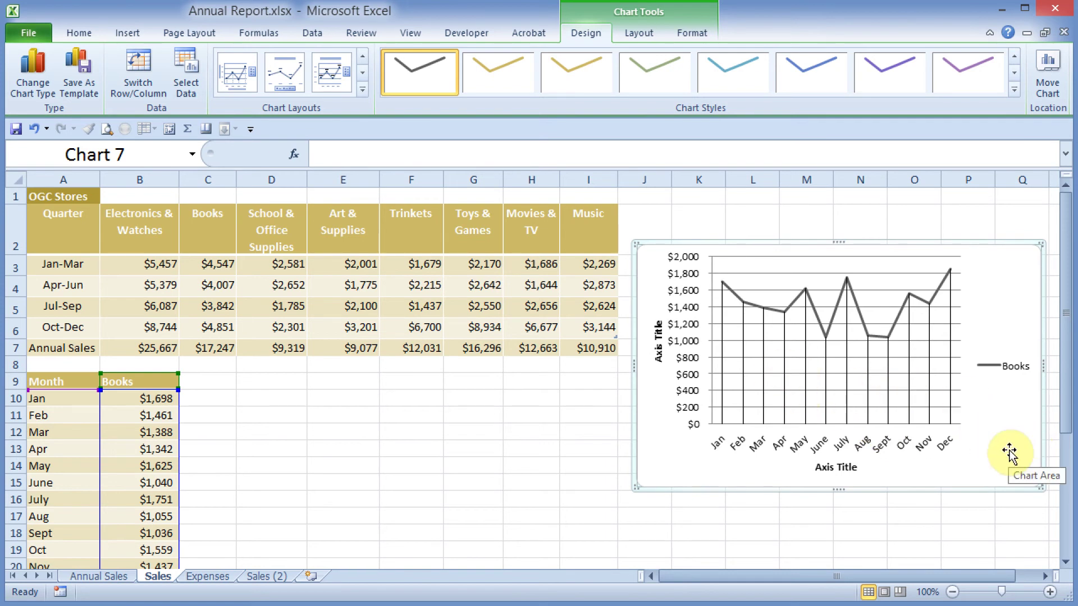
- Rename the Books chart's axis titles to Month (horizontal) and Sales (vertical)
{"action": "left_click", "coordinate": [830, 468]}
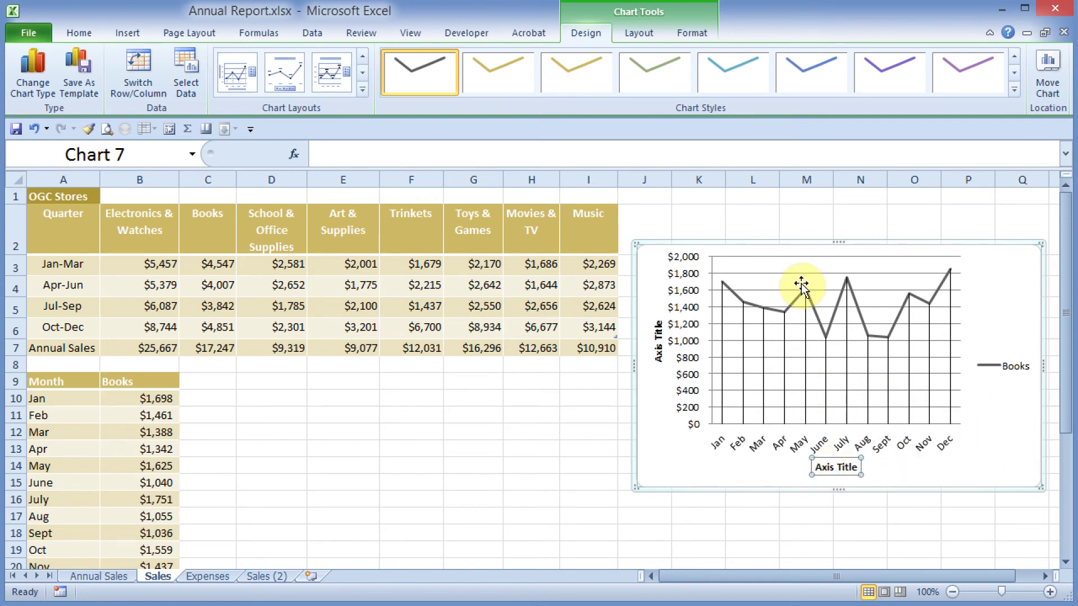
{"action": "type", "text": "Month"}
{"action": "key", "text": "Return"}
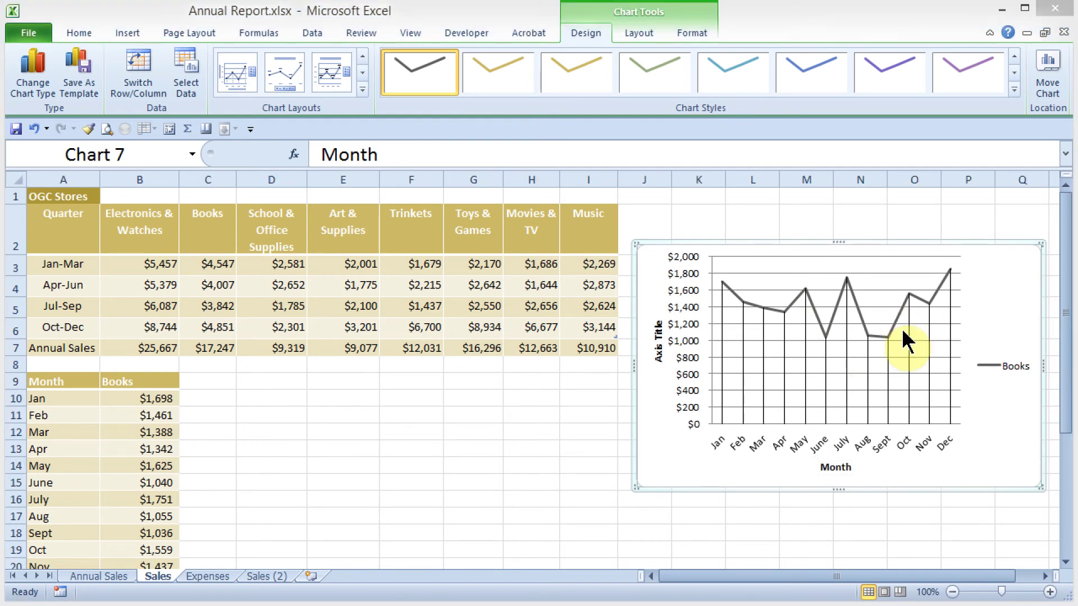
{"action": "left_click", "coordinate": [658, 336]}
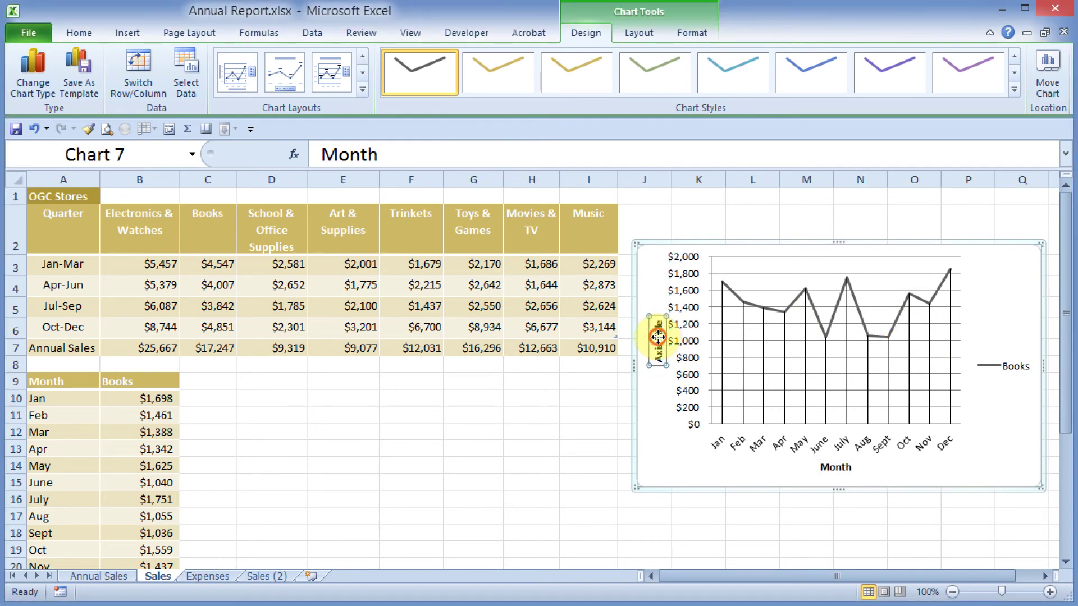
{"action": "type", "text": "Sales"}
{"action": "key", "text": "Return"}
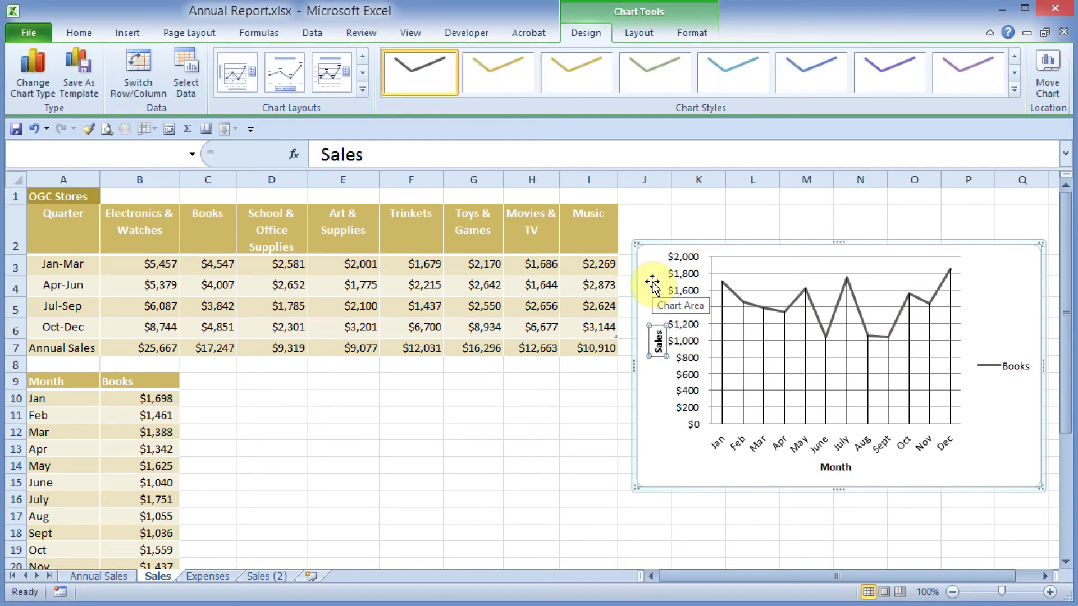
{"action": "left_click", "coordinate": [652, 286]}
- Apply a green Shape Effects glow variation to the Books line chart's frame
{"action": "left_click", "coordinate": [505, 432]}
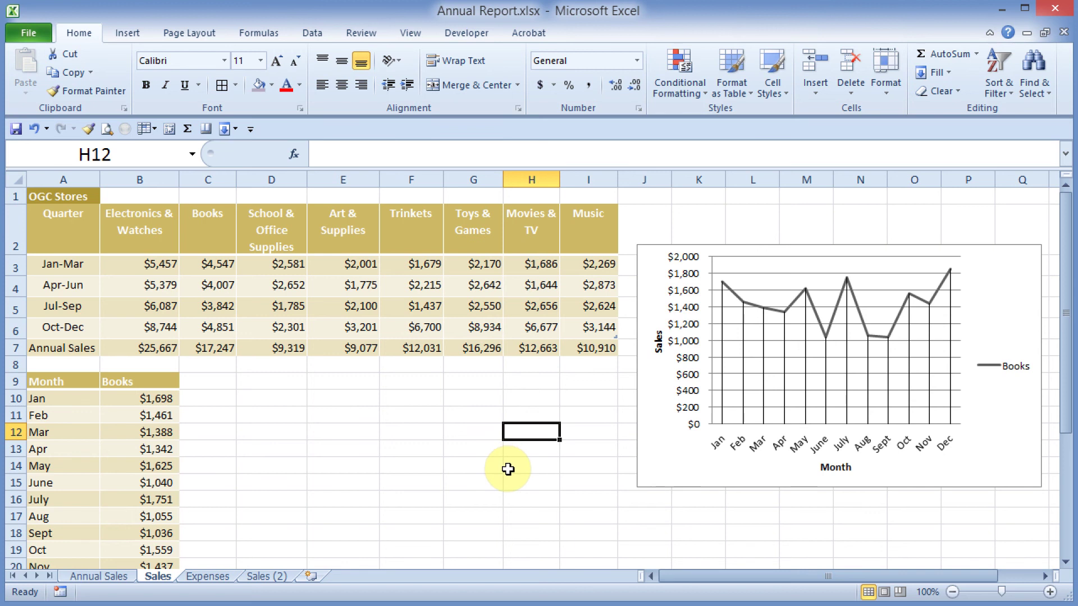
{"action": "left_click", "coordinate": [1009, 296]}
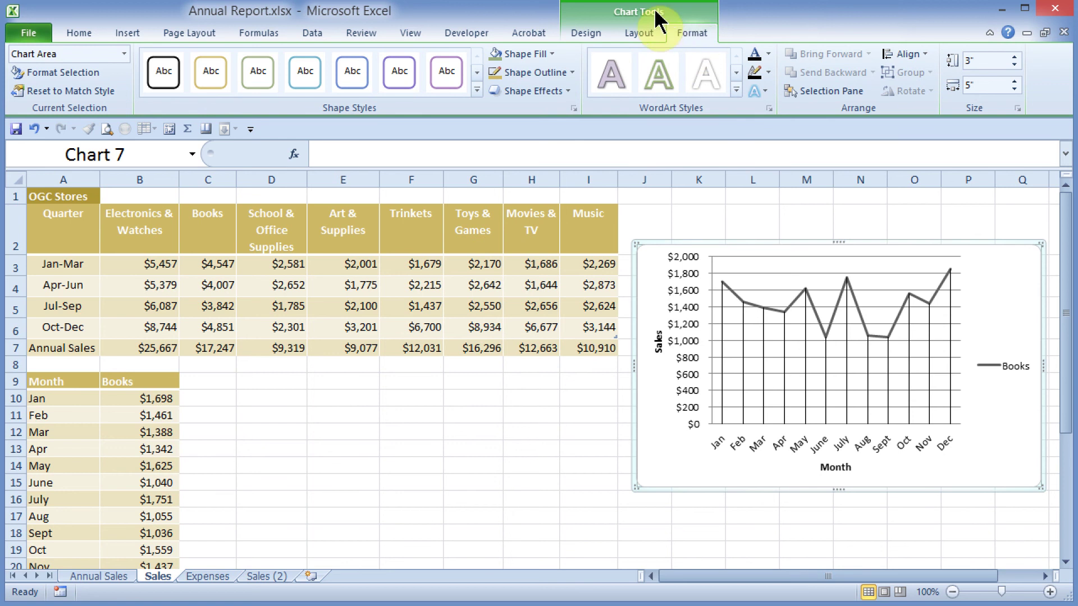
{"action": "left_click", "coordinate": [569, 92]}
{"action": "mouse_move", "coordinate": [559, 239]}
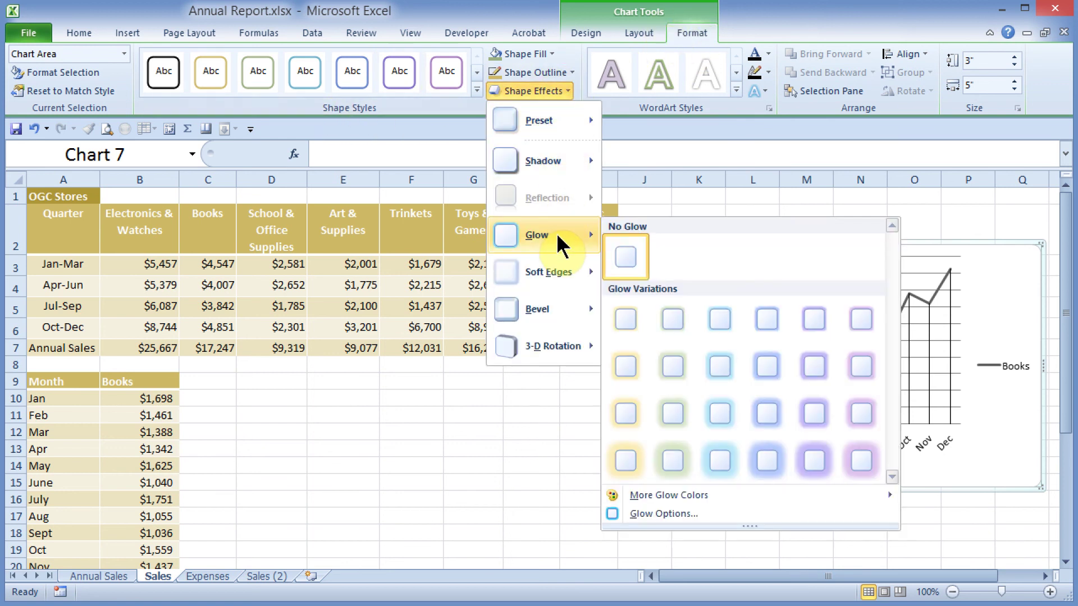
{"action": "left_click", "coordinate": [673, 413]}
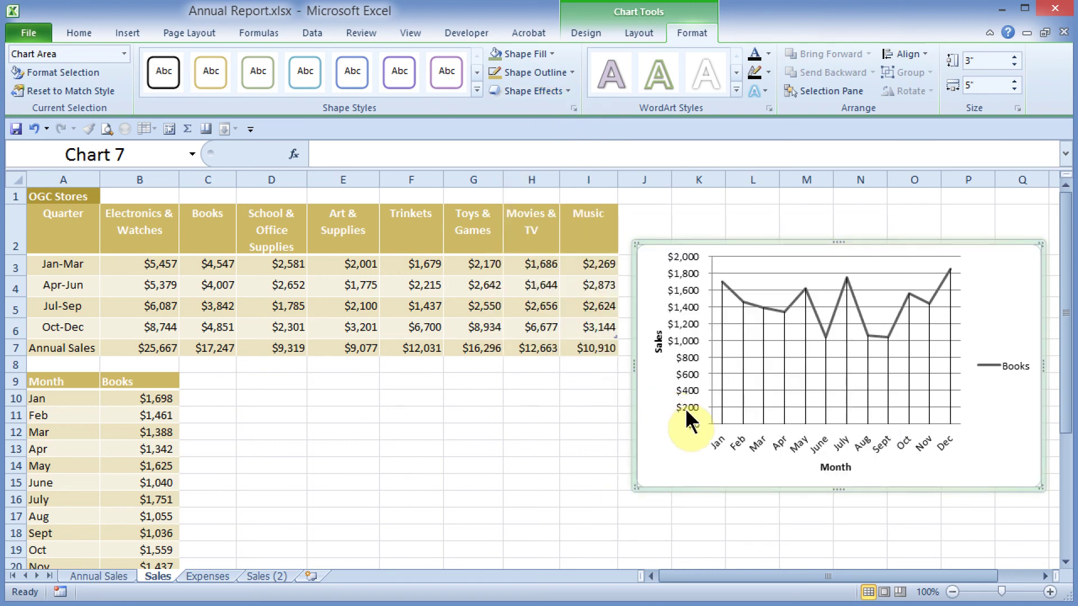
{"action": "left_click", "coordinate": [550, 448]}
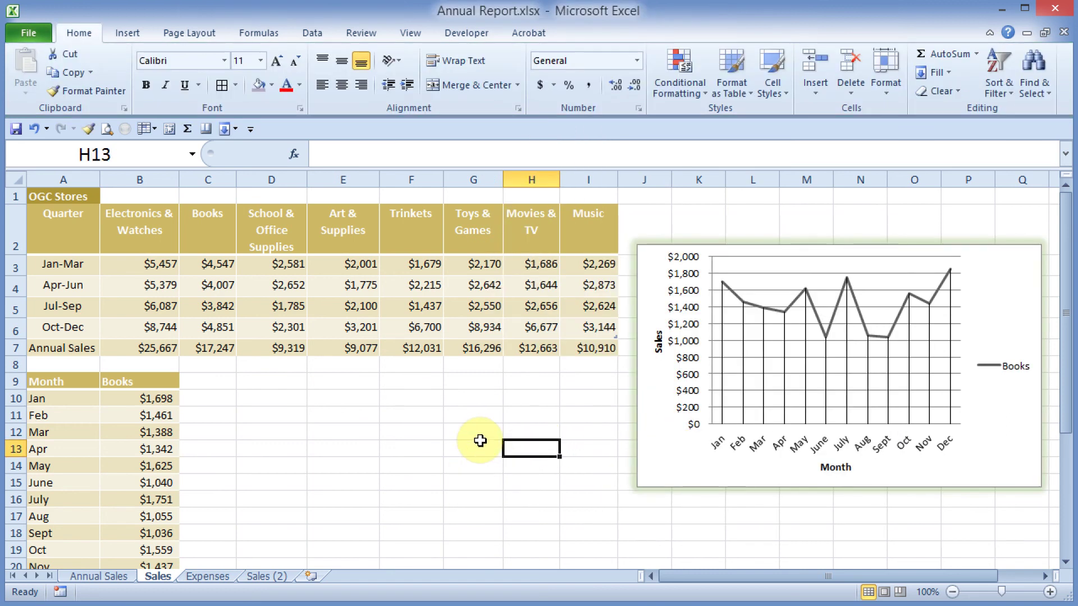